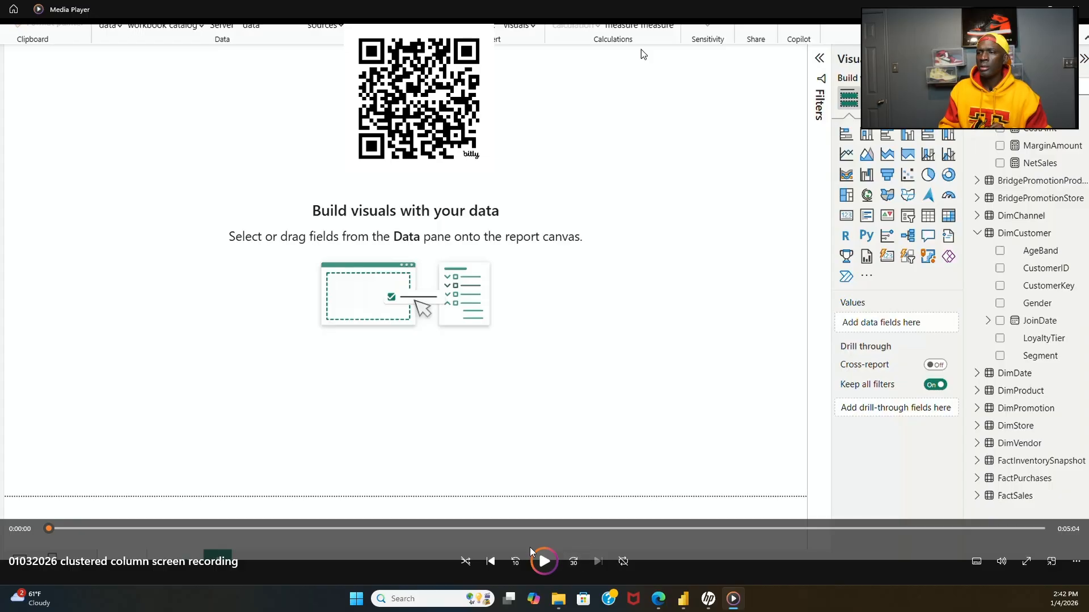
Populate the empty clustered column chart with JoinDate on the X-axis and CustomerID on the Y-axis, and widen it slightly
click(543, 560)
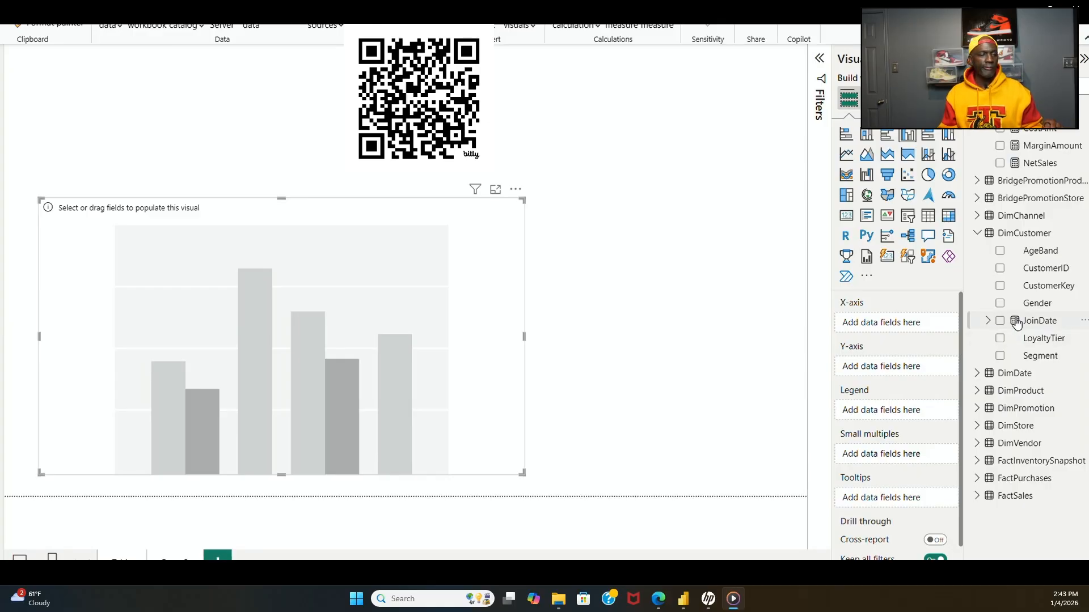
drag(1035, 322, 892, 327)
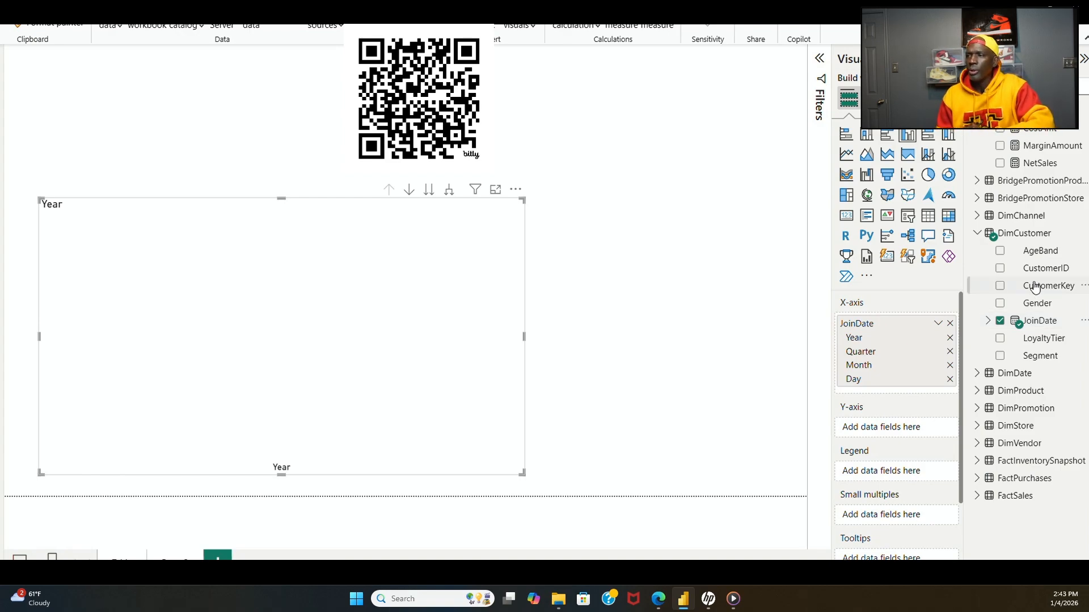
drag(1043, 269, 910, 431)
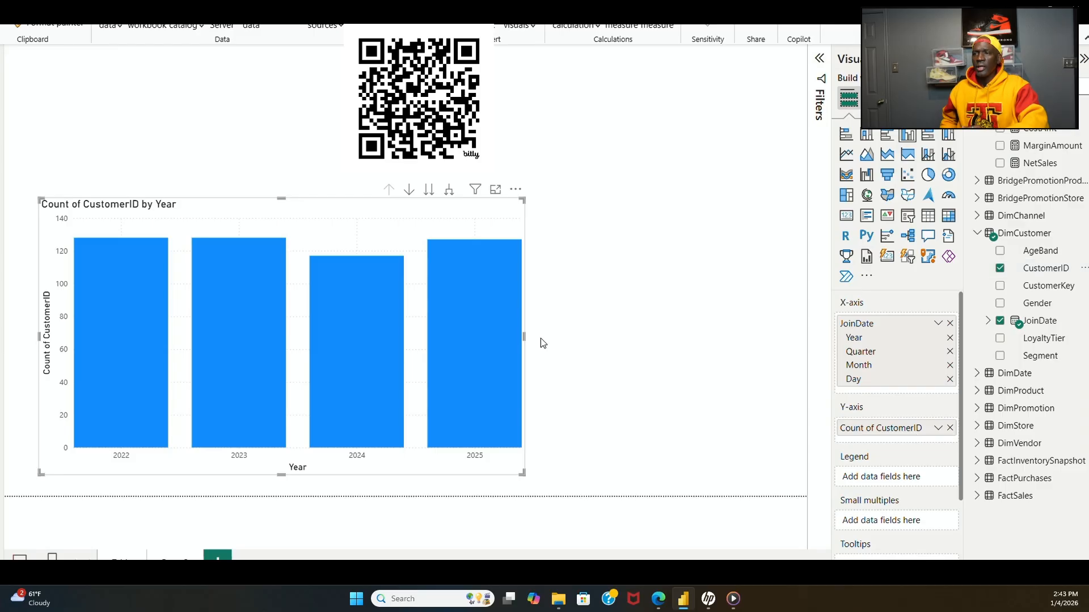
drag(525, 337, 527, 338)
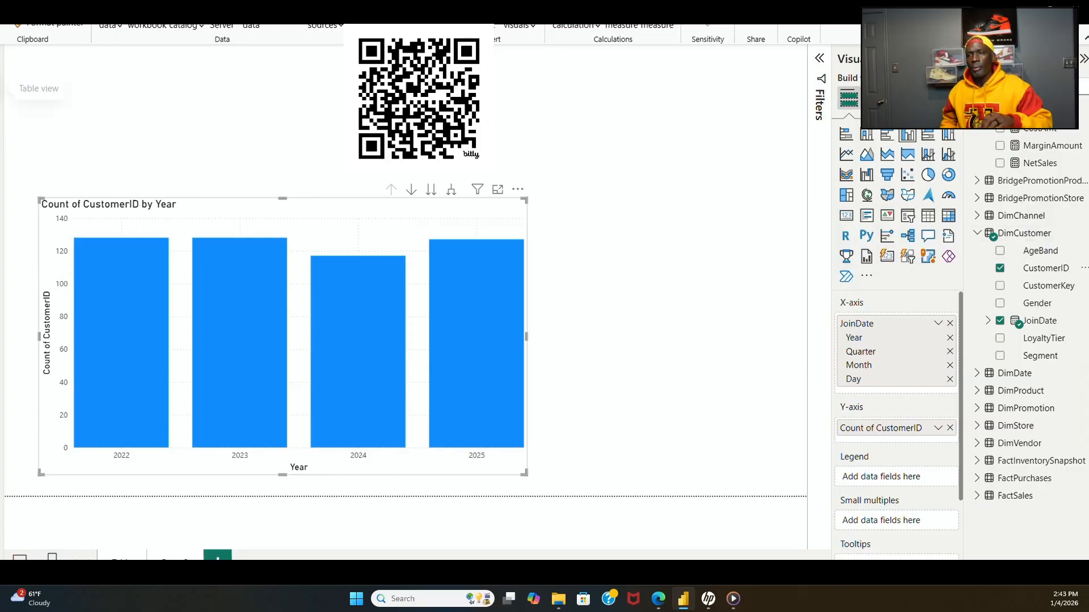
Open the DimCustomer table's data and examine its AgeBand, CustomerID, CustomerKey and Gender columns
click(10, 88)
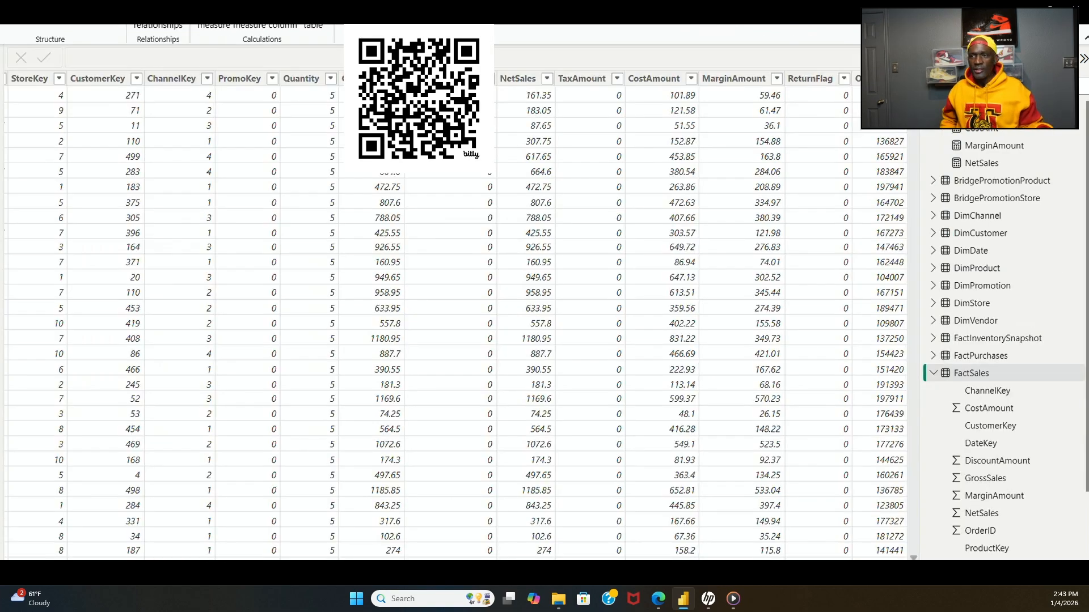
click(933, 375)
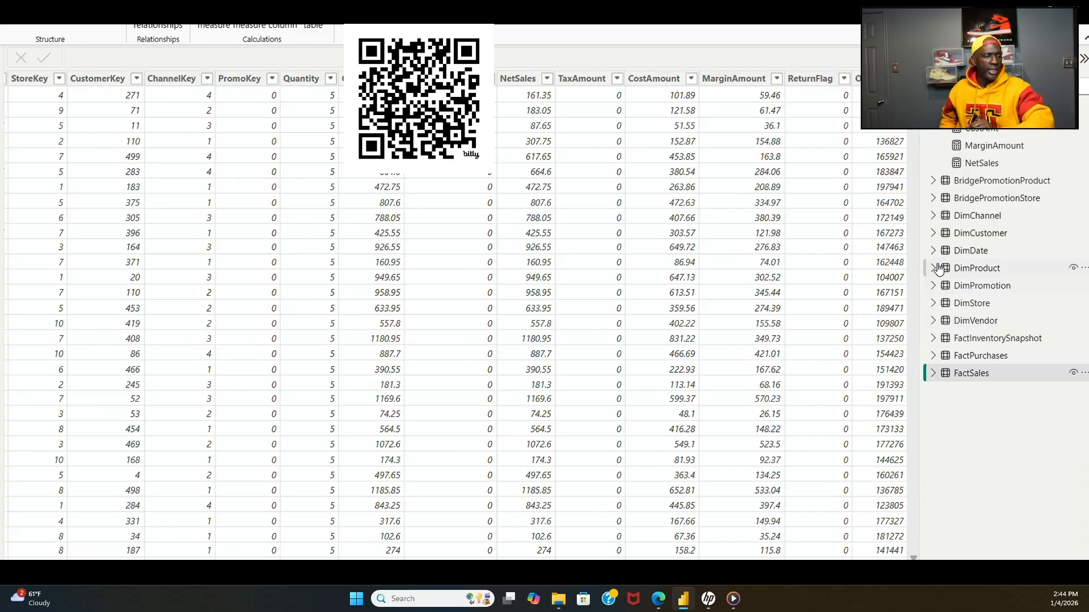
click(934, 234)
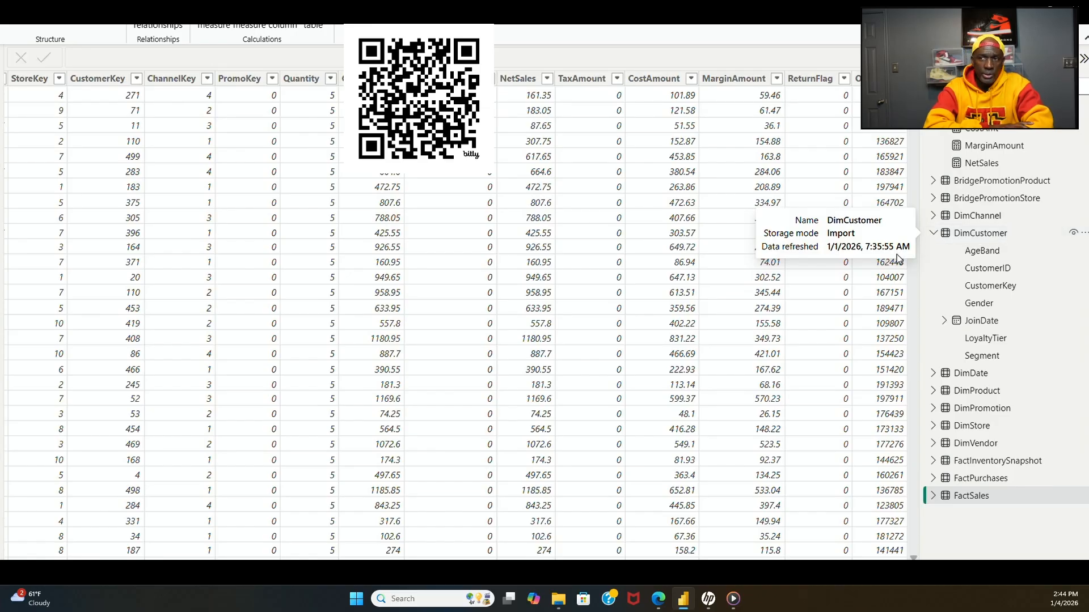
click(972, 255)
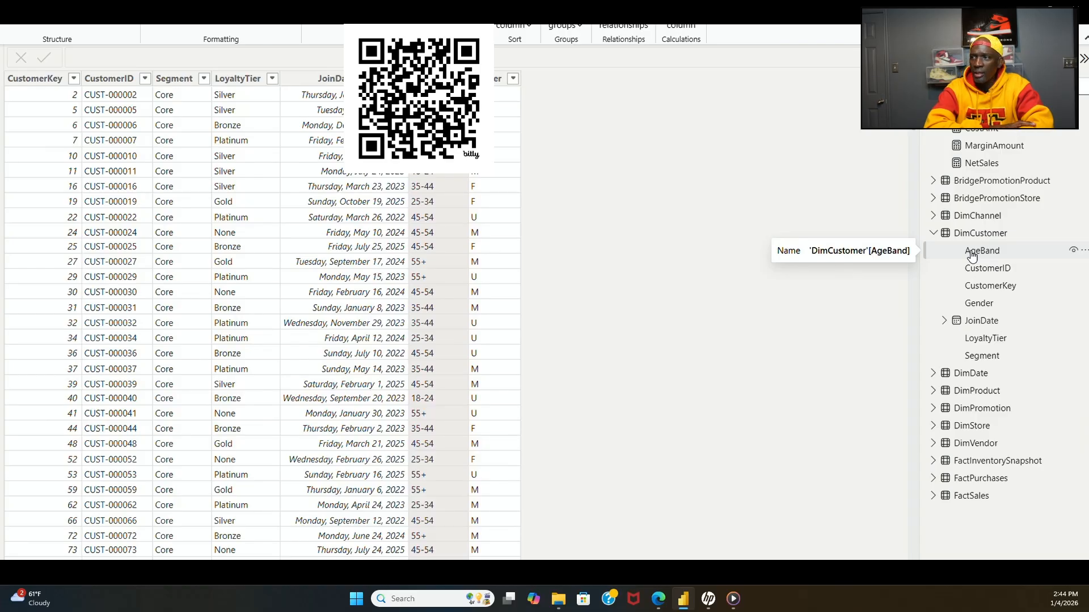
click(995, 276)
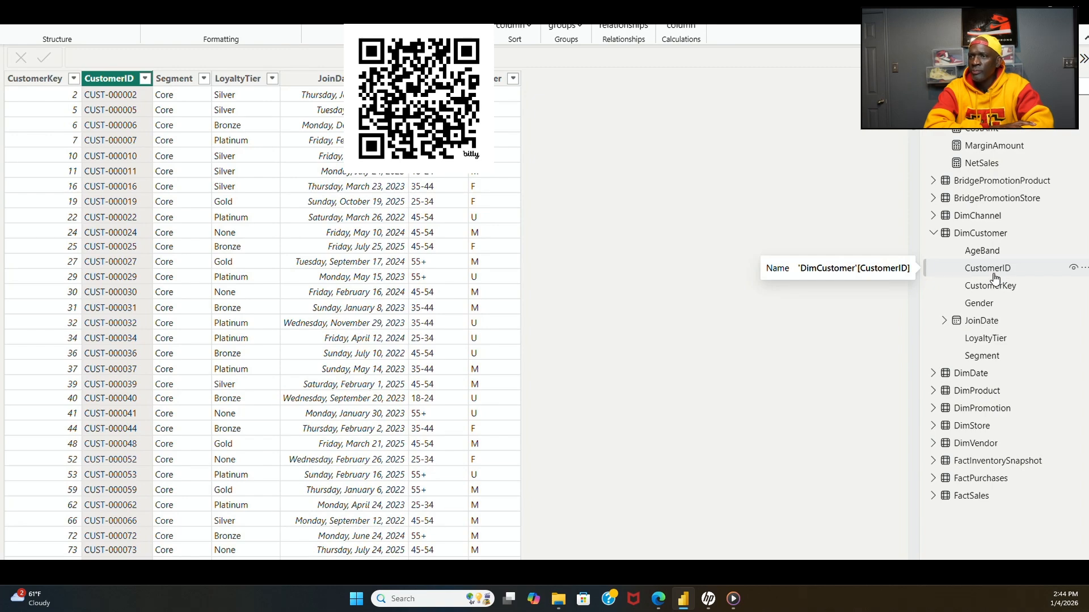
click(990, 286)
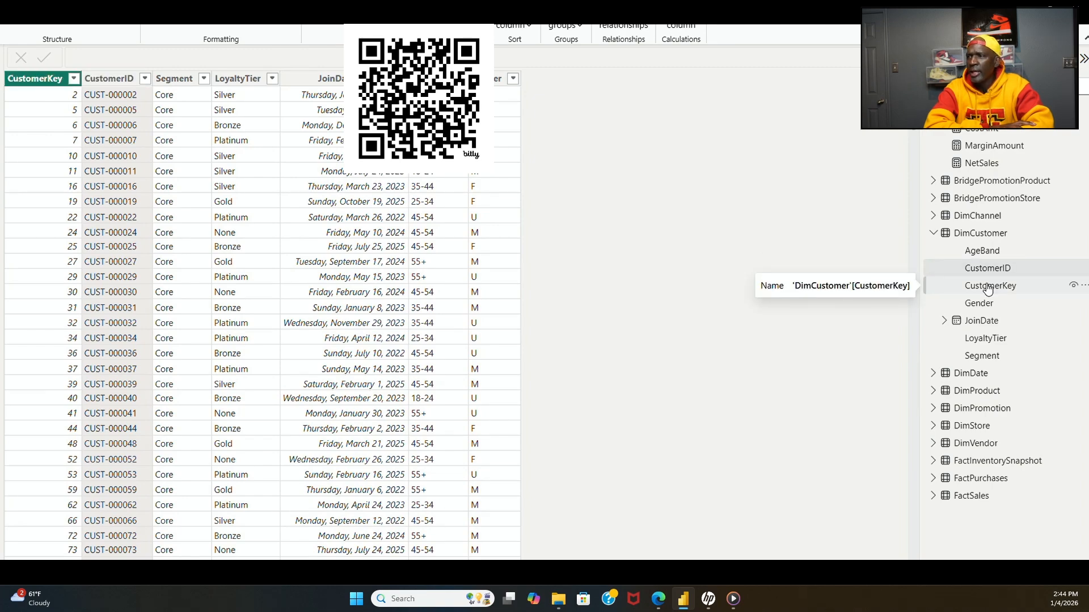
click(981, 304)
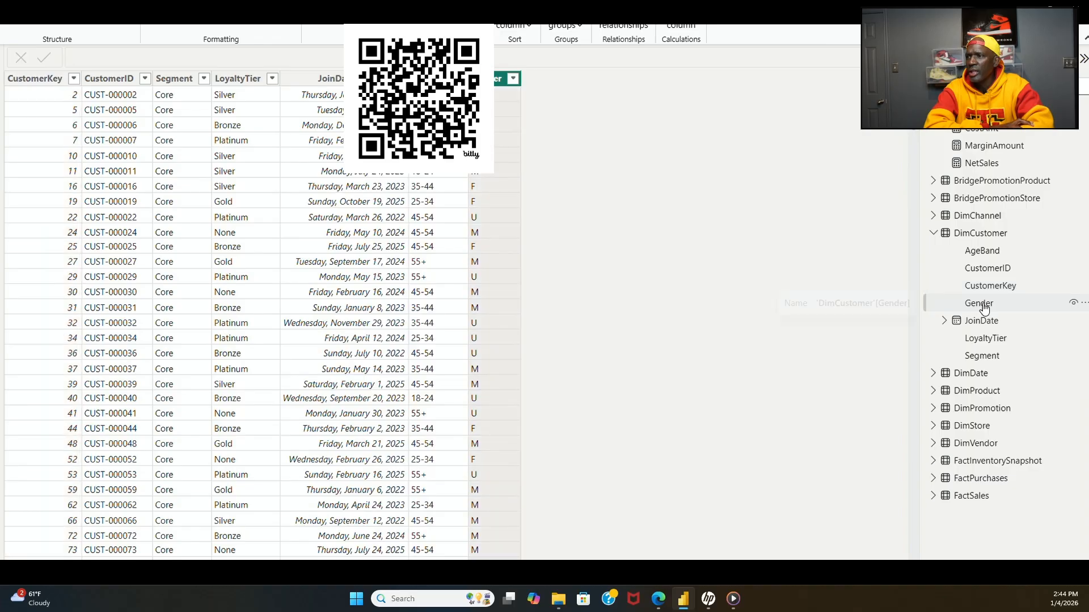
Check which data types are assigned to the JoinDate and AgeBand columns of the DimCustomer table
click(973, 321)
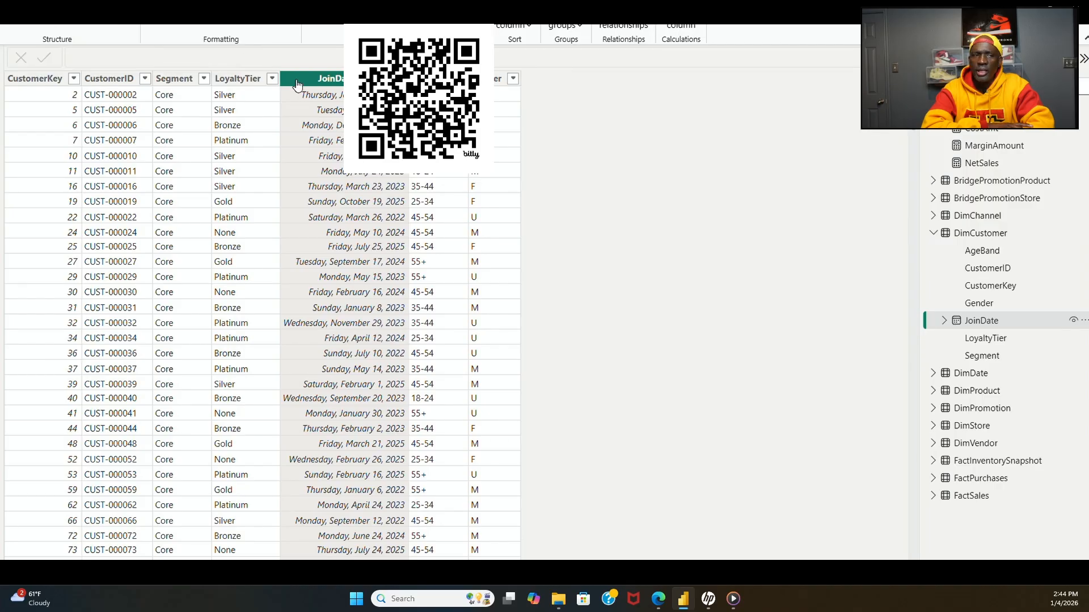
click(130, 26)
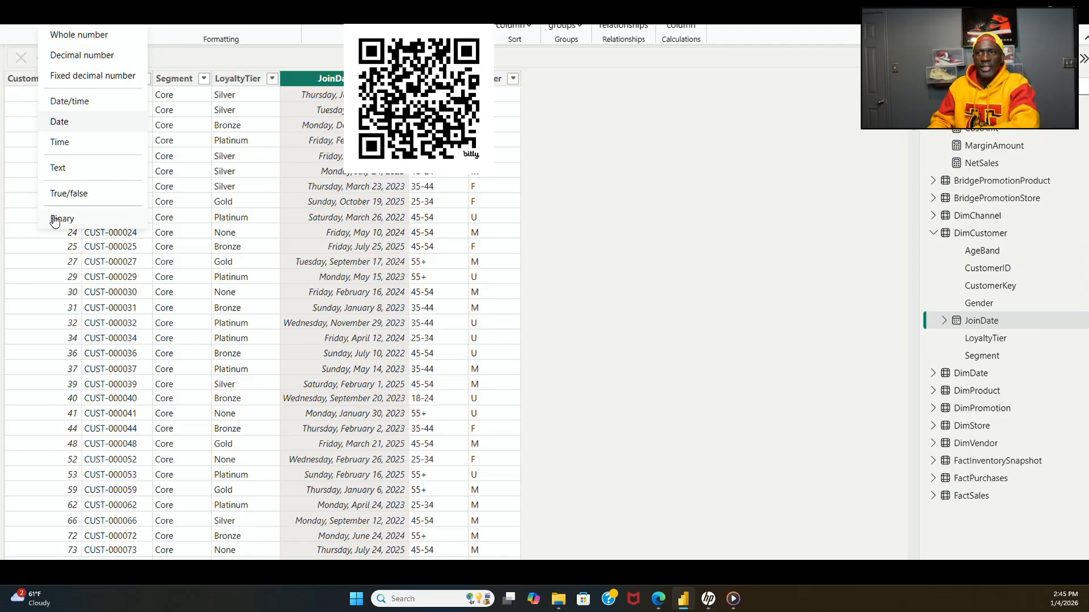
click(821, 214)
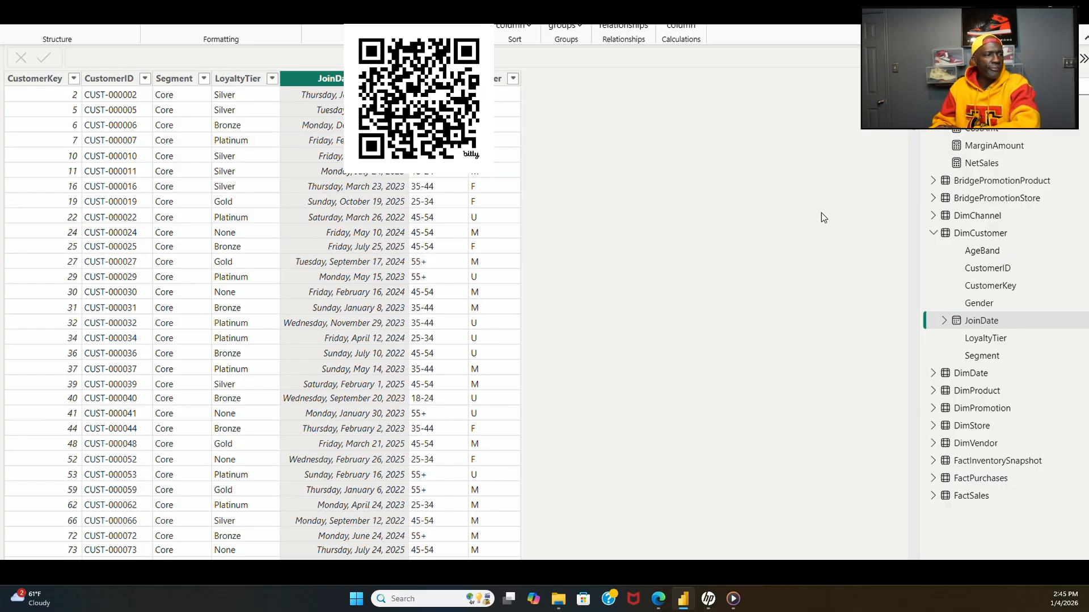
click(981, 250)
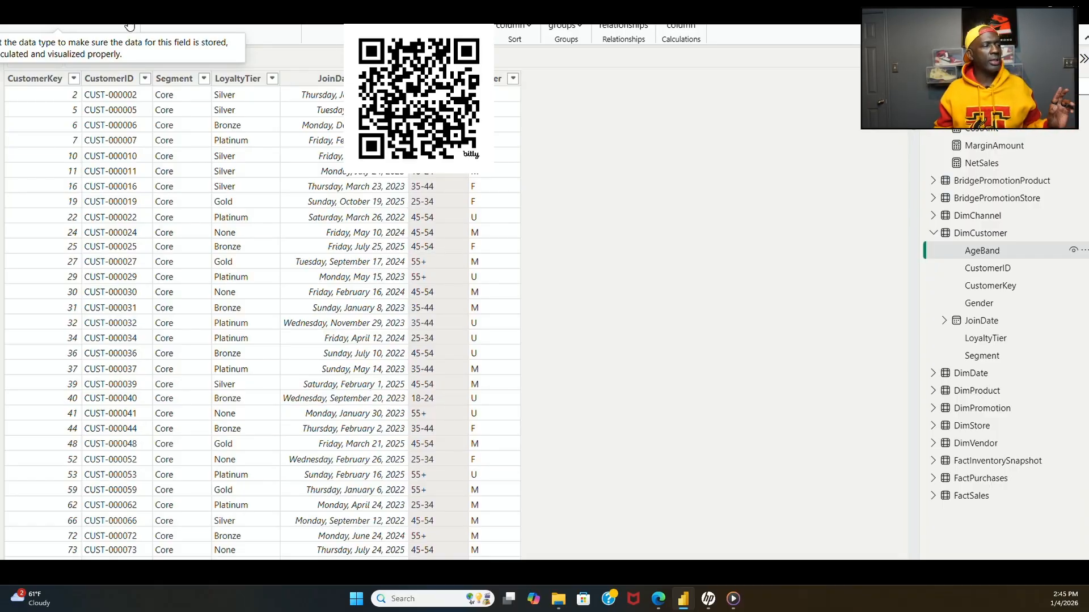
click(129, 27)
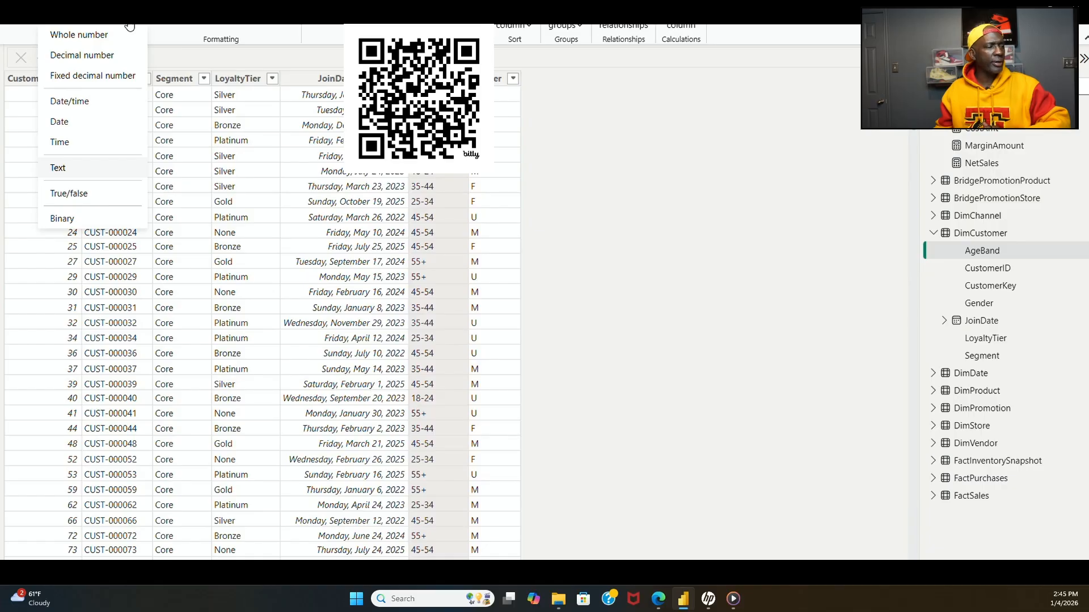
click(130, 27)
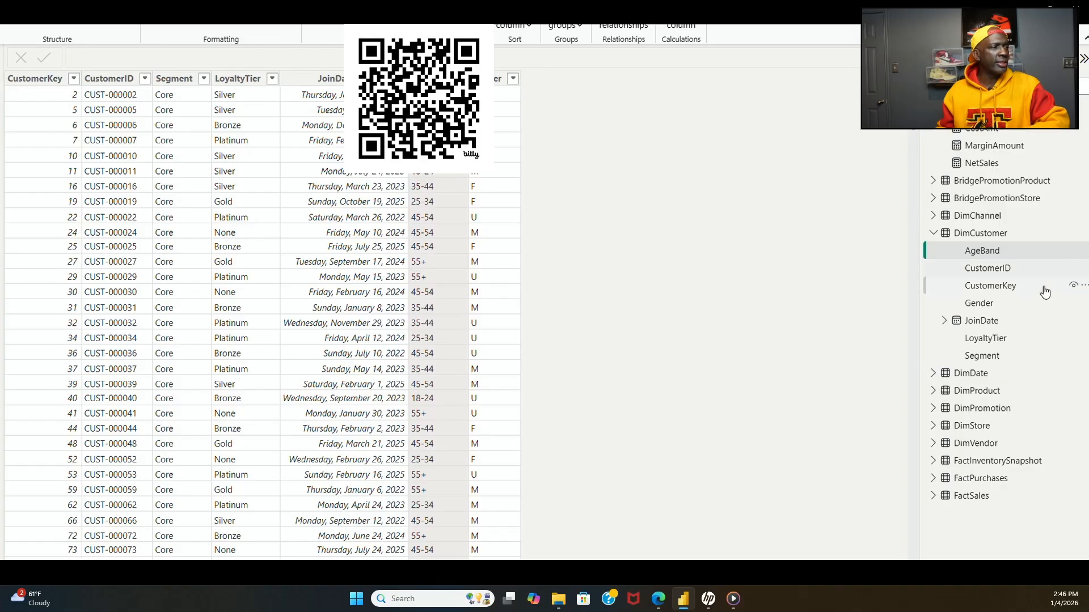
Review the distinct values offered for filtering in the CustomerID and CustomerKey columns
click(980, 273)
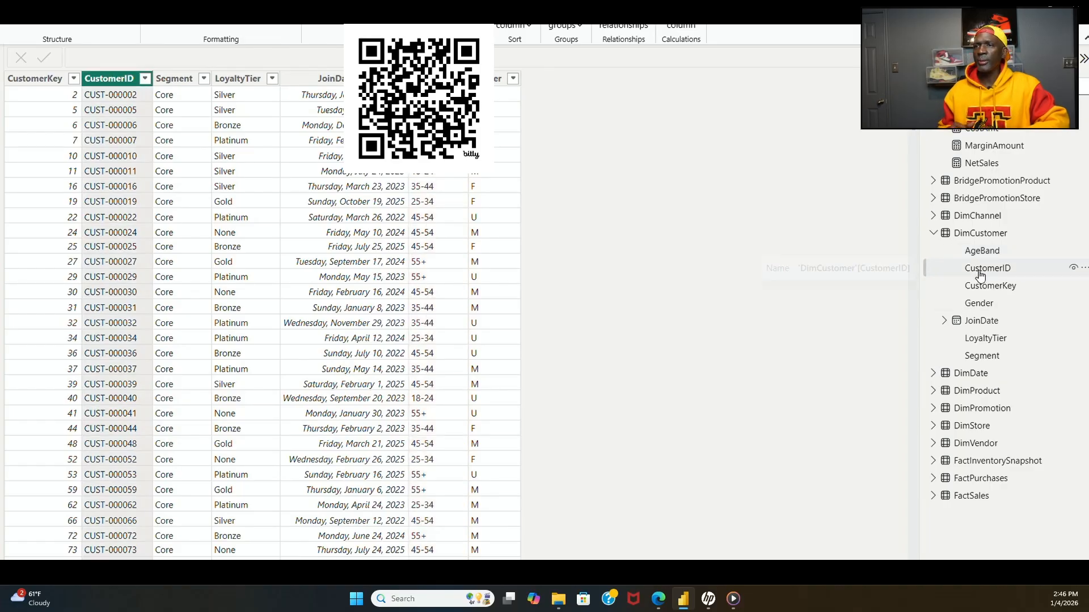
click(146, 80)
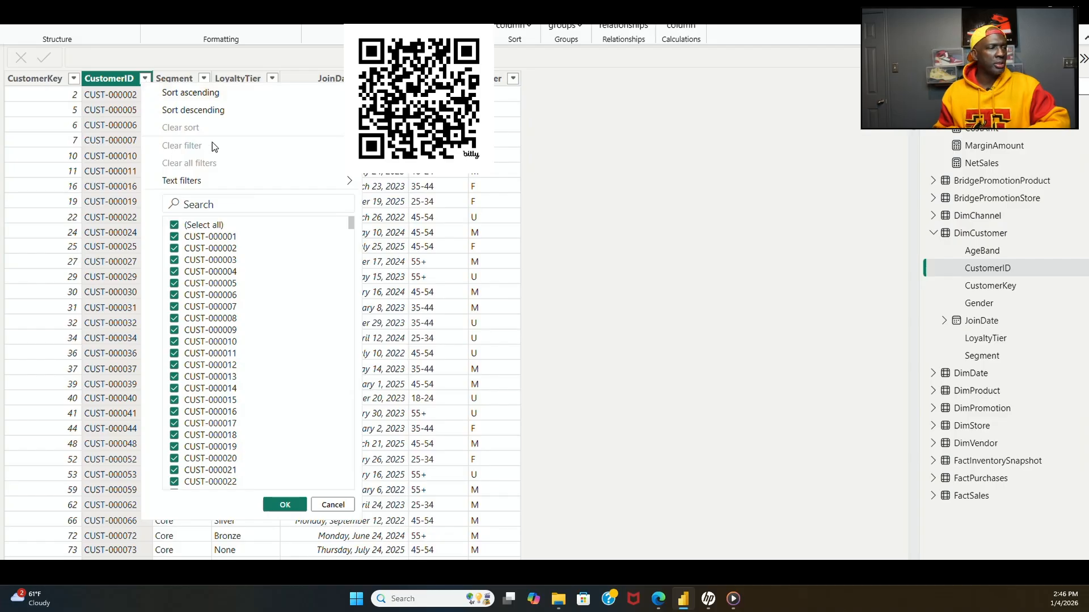
click(784, 242)
click(1005, 293)
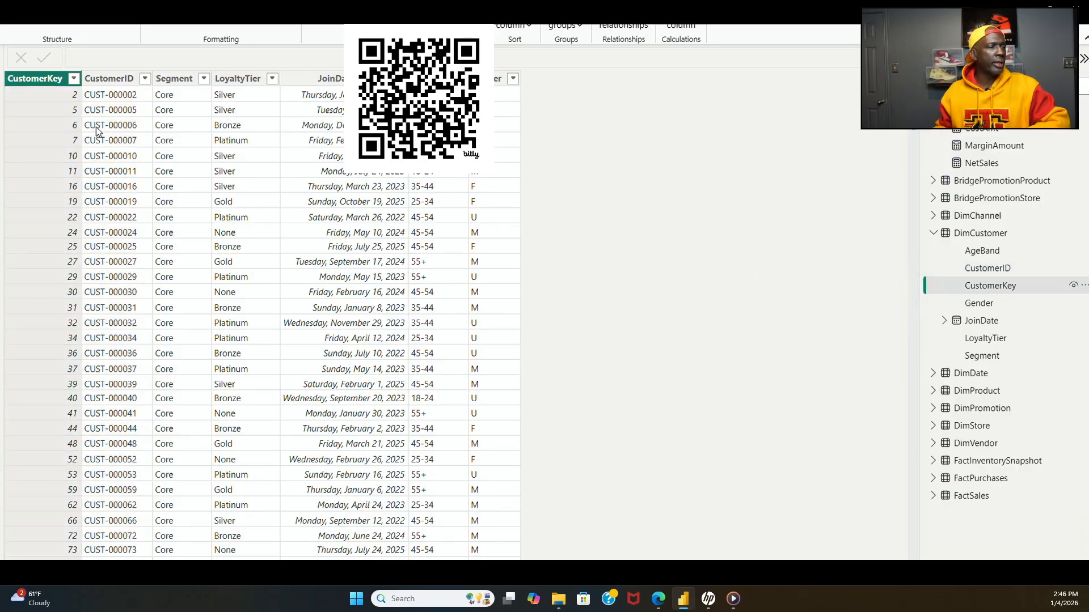
click(74, 80)
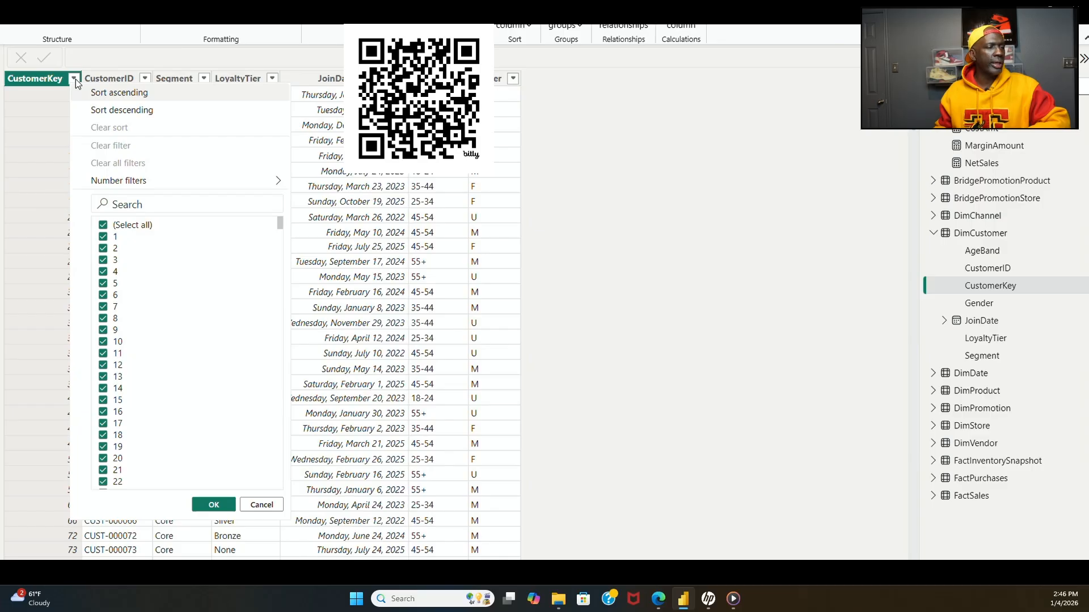
Inspect the Gender, LoyaltyTier and Segment columns of the DimCustomer table
click(979, 309)
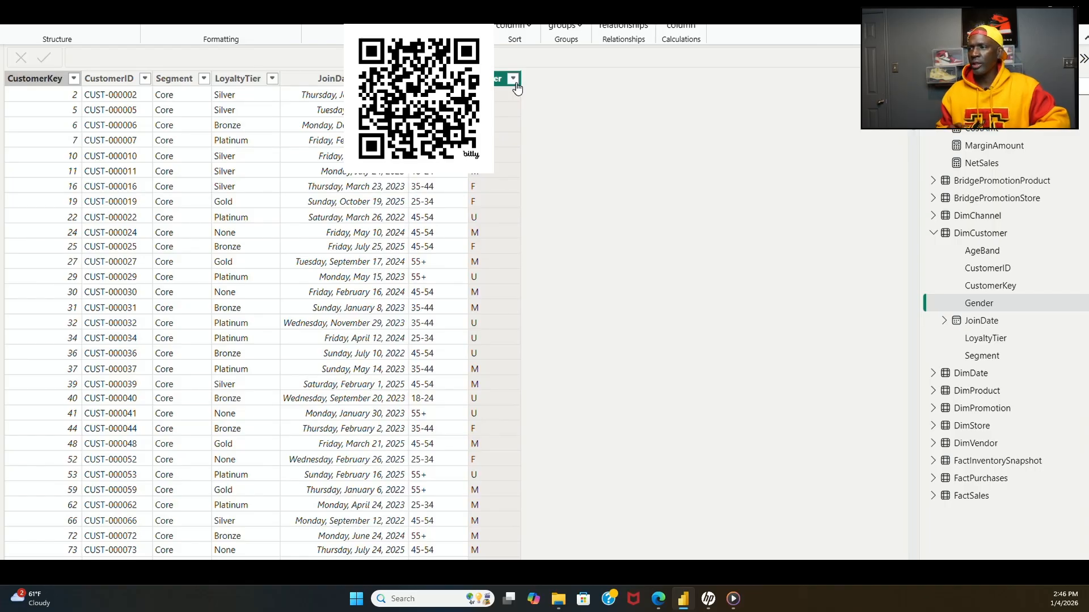
click(993, 340)
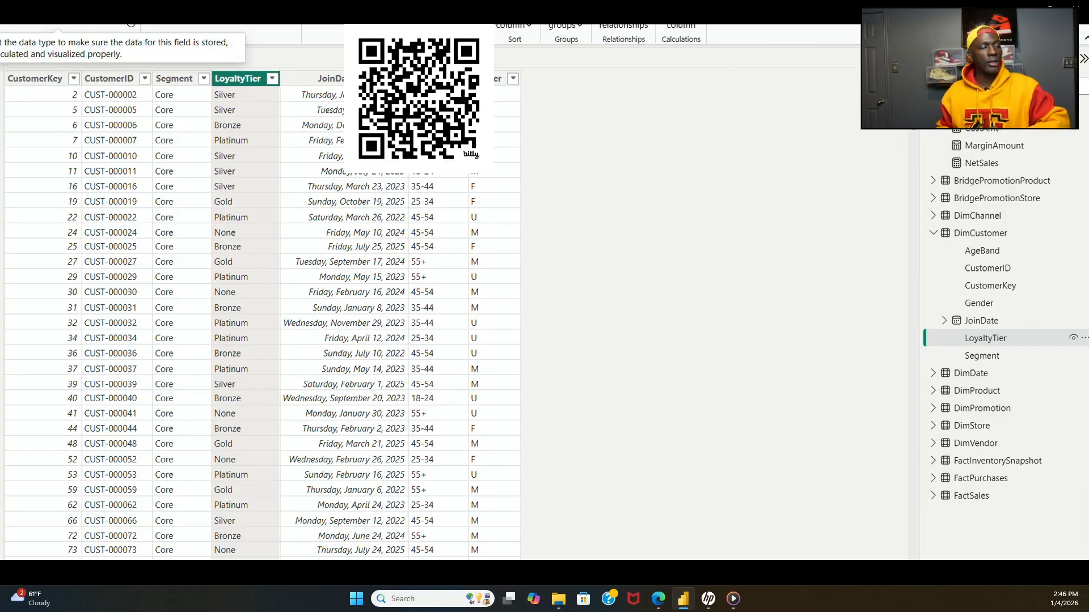
click(990, 357)
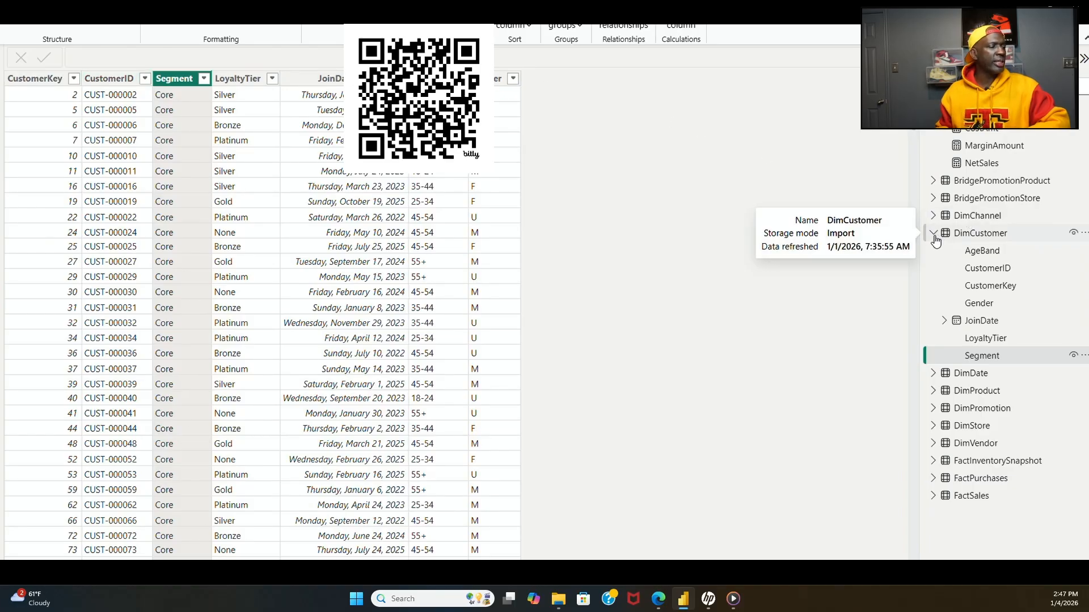
Select the CustomerKey column and examine how DimCustomer relates to the other tables in the data model
click(985, 288)
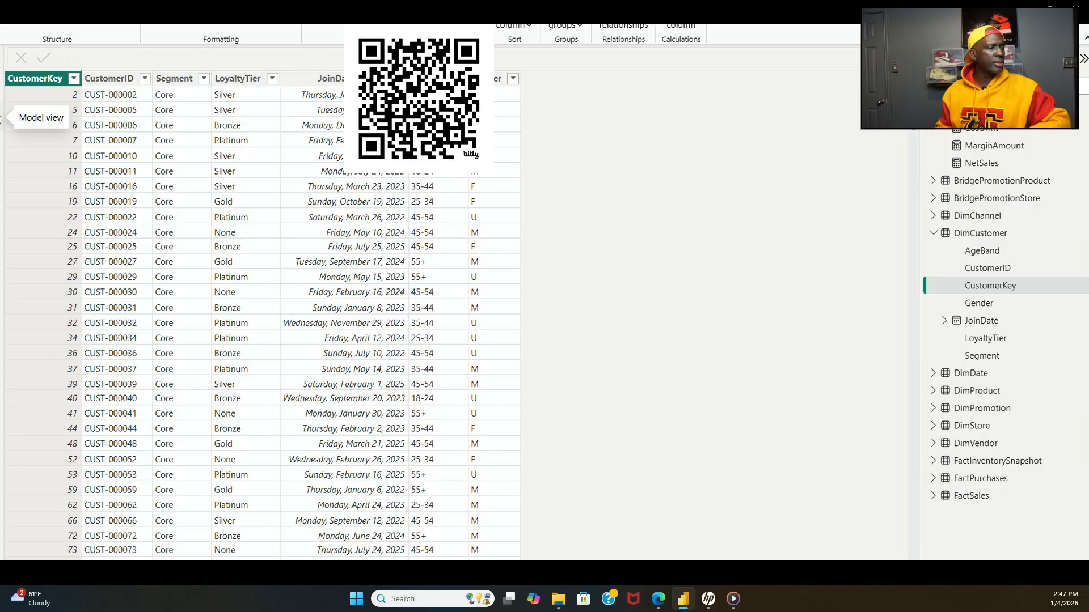
click(0, 119)
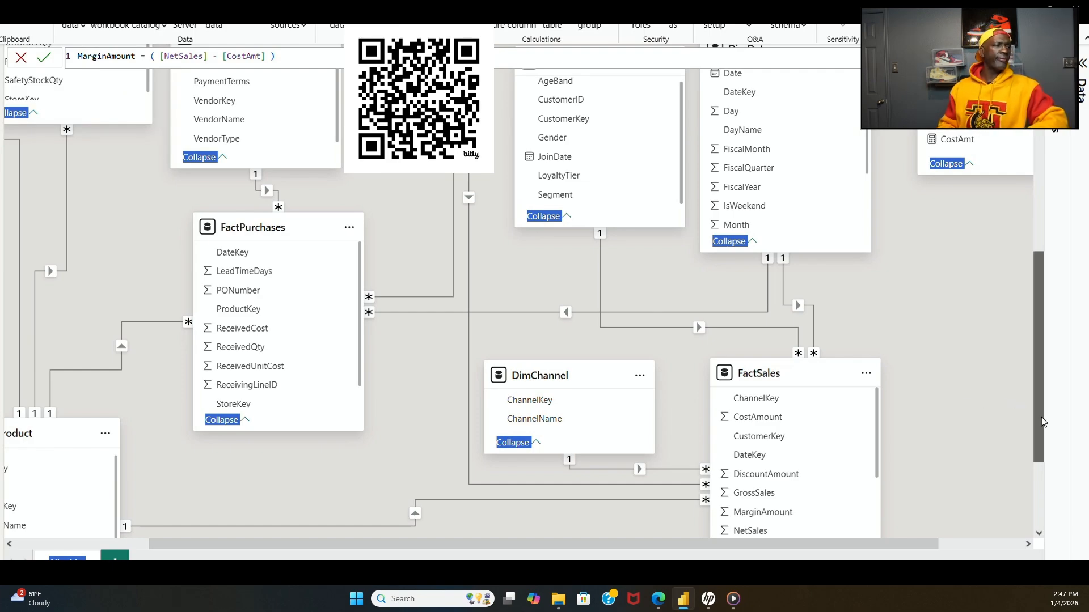
drag(1041, 417, 1045, 271)
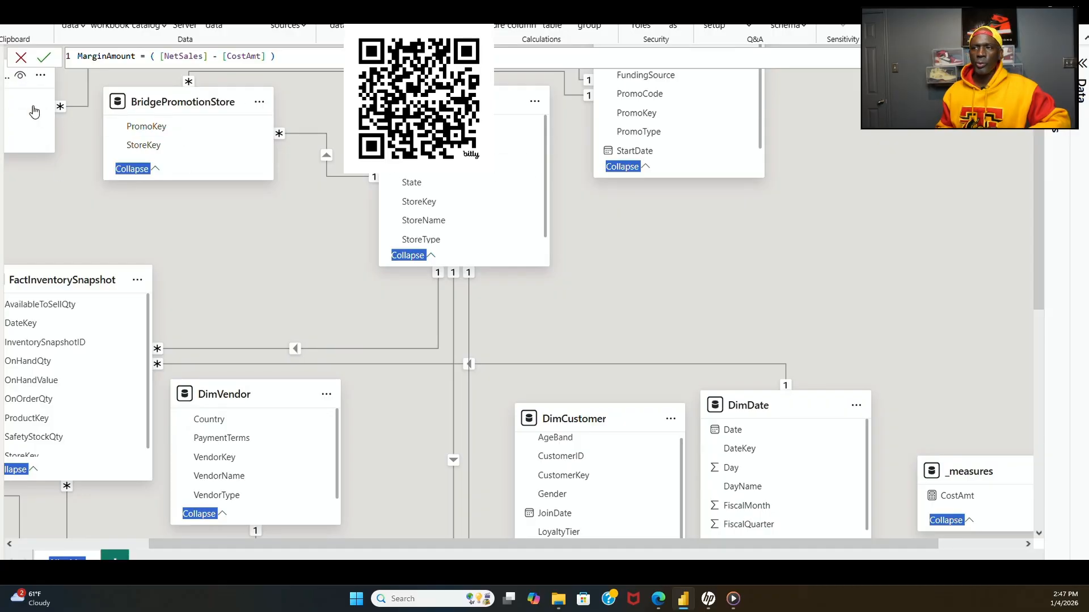
Return to the report page and narrow the chart showing the count of CustomerID by year slightly
click(3, 88)
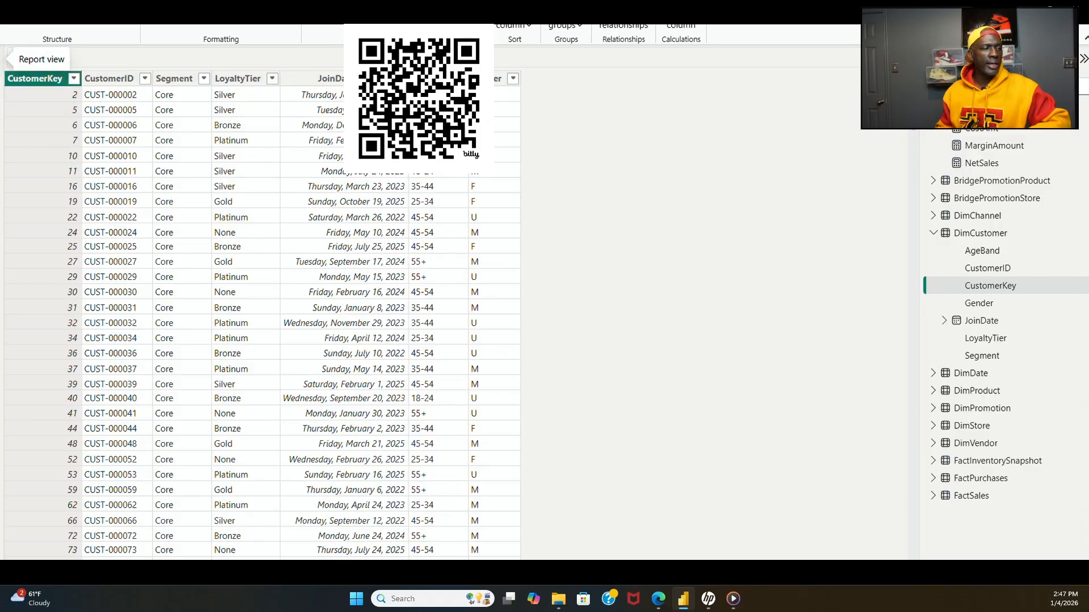
click(2, 71)
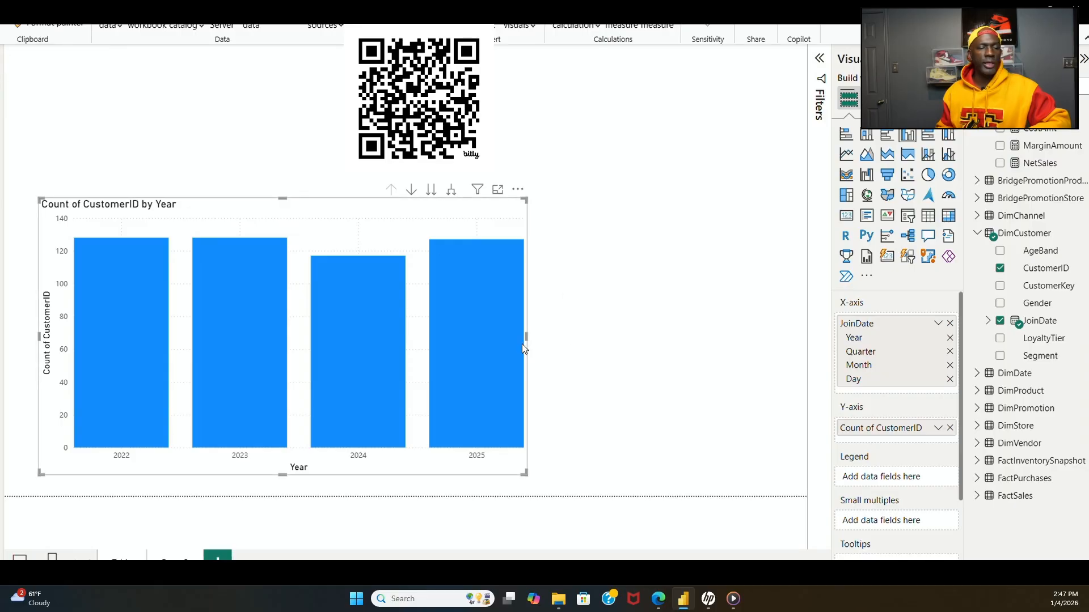
drag(525, 339, 512, 352)
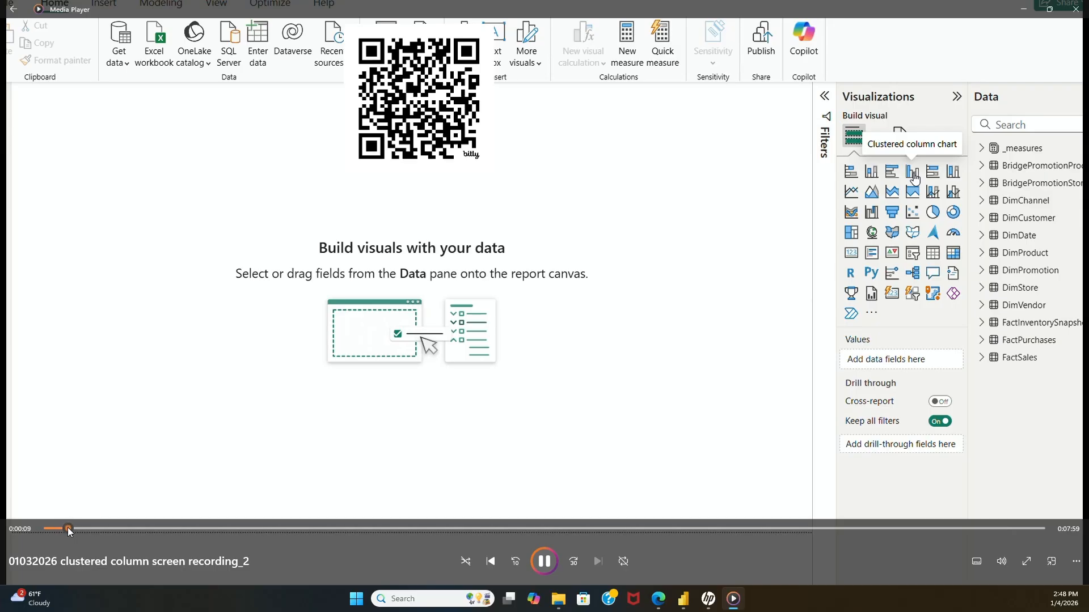
drag(66, 528, 203, 611)
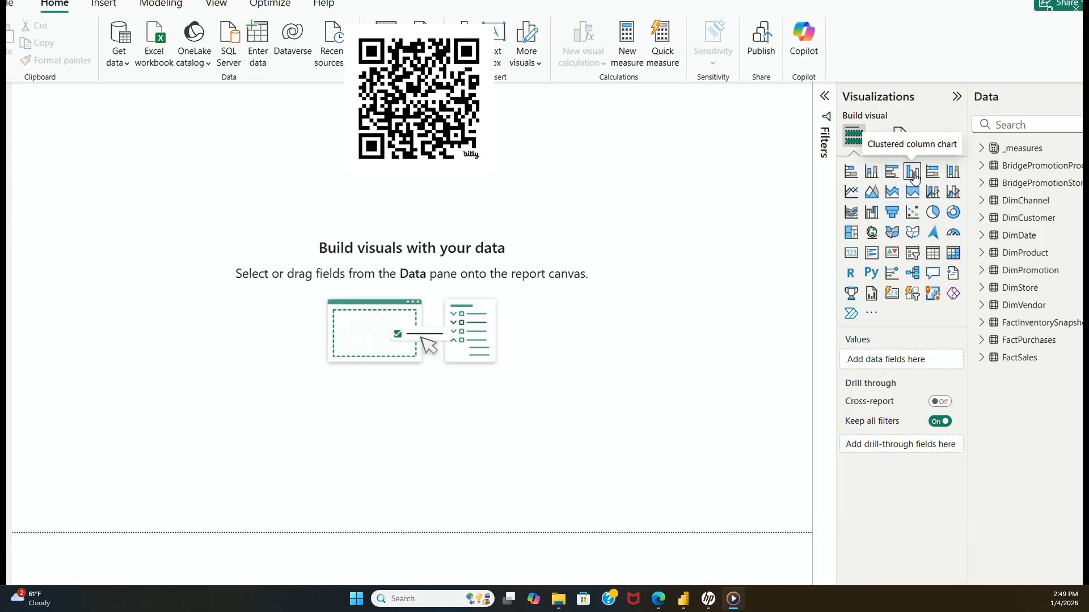
mouse_move(285, 442)
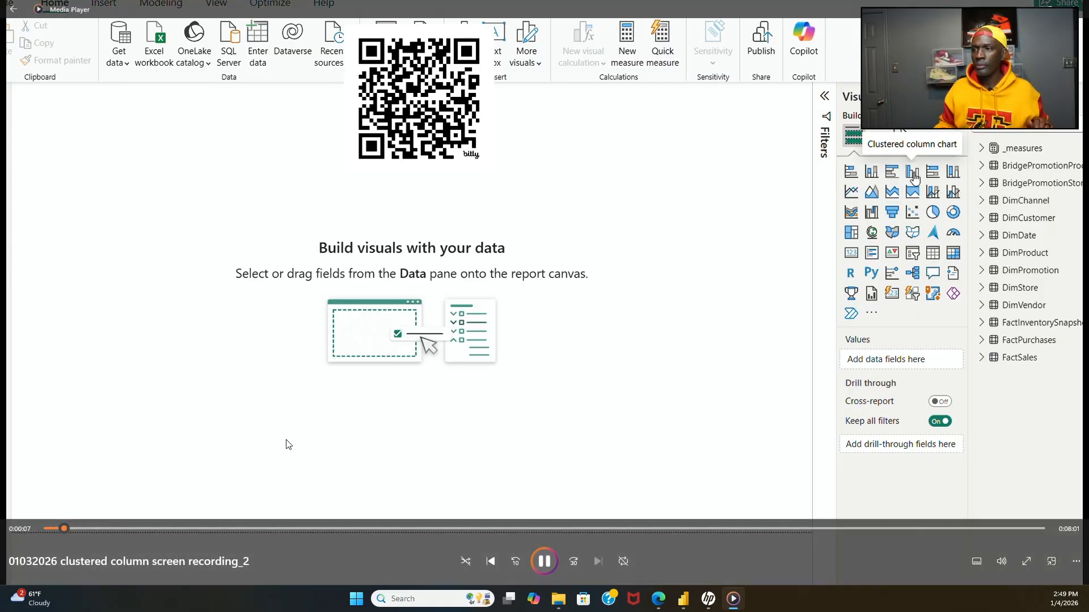
click(553, 564)
click(552, 563)
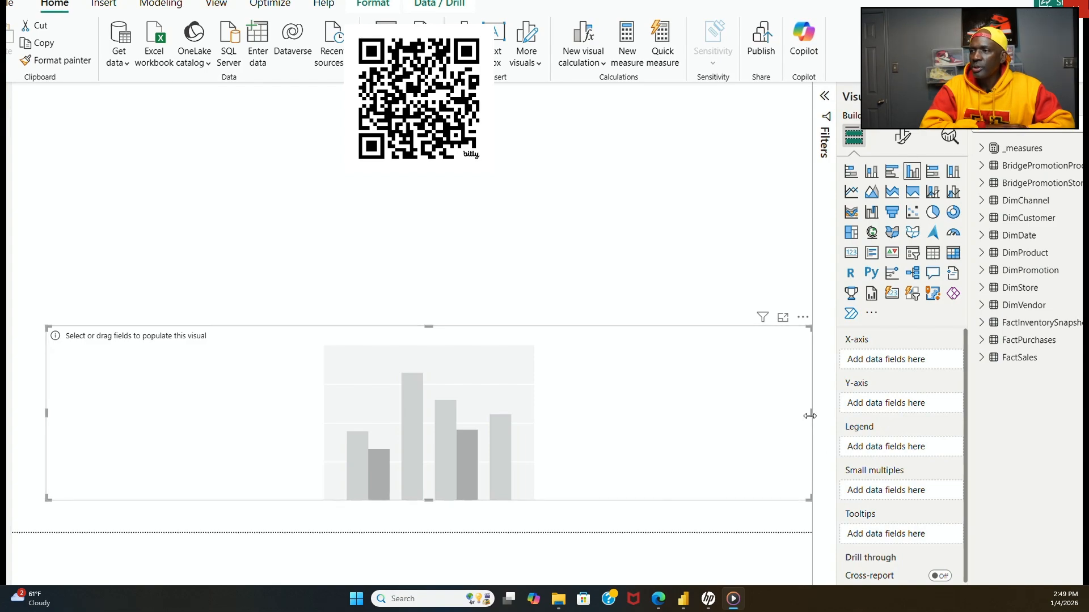
Narrow the empty clustered column chart slightly and assign JoinDate from DimCustomer to its X-axis
drag(810, 416, 774, 440)
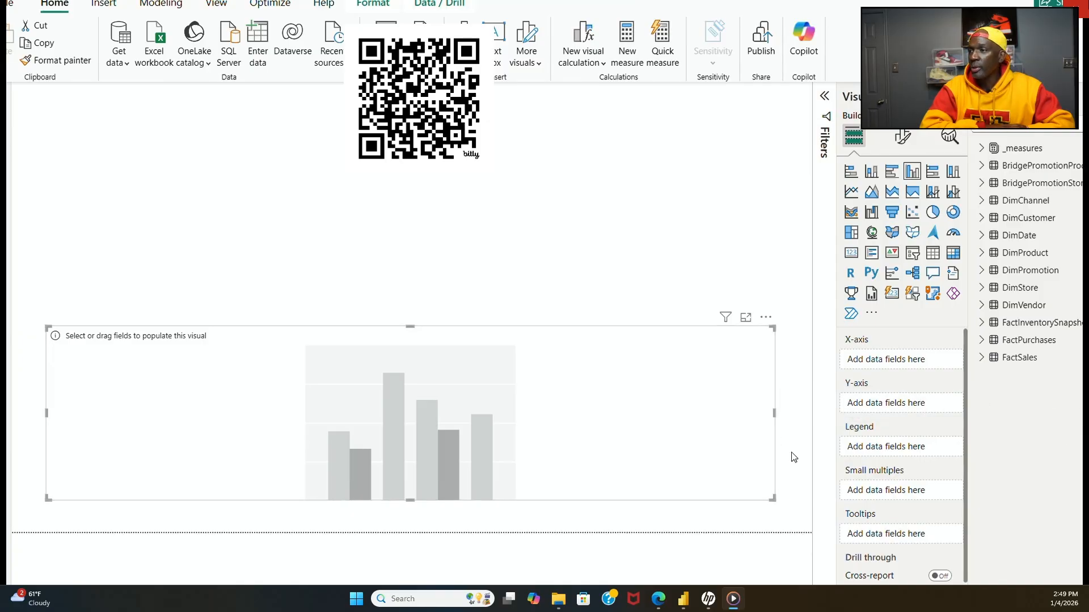
click(982, 221)
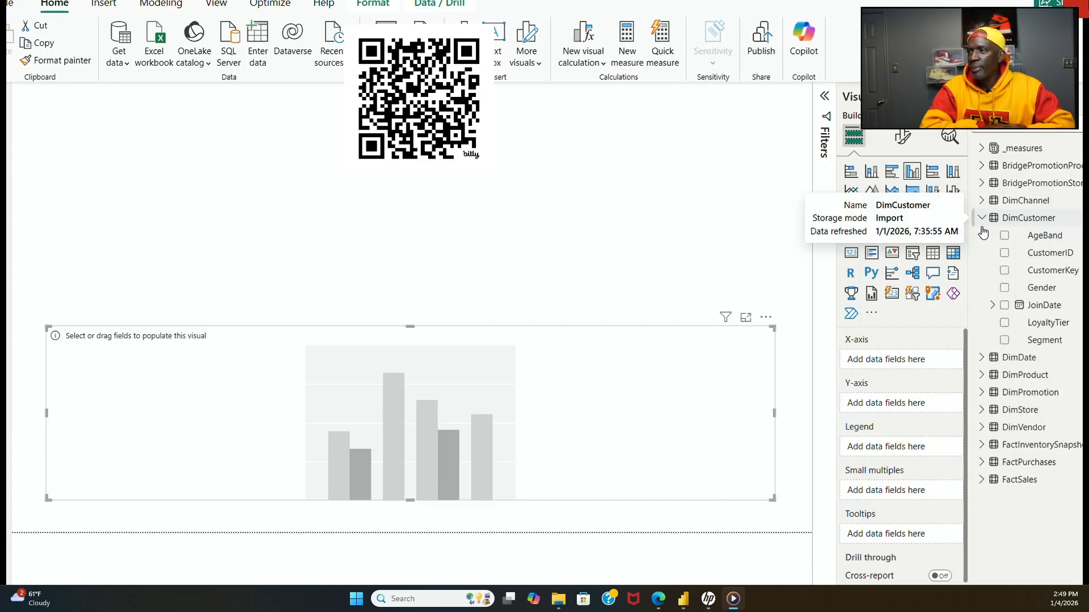
drag(1044, 310, 905, 368)
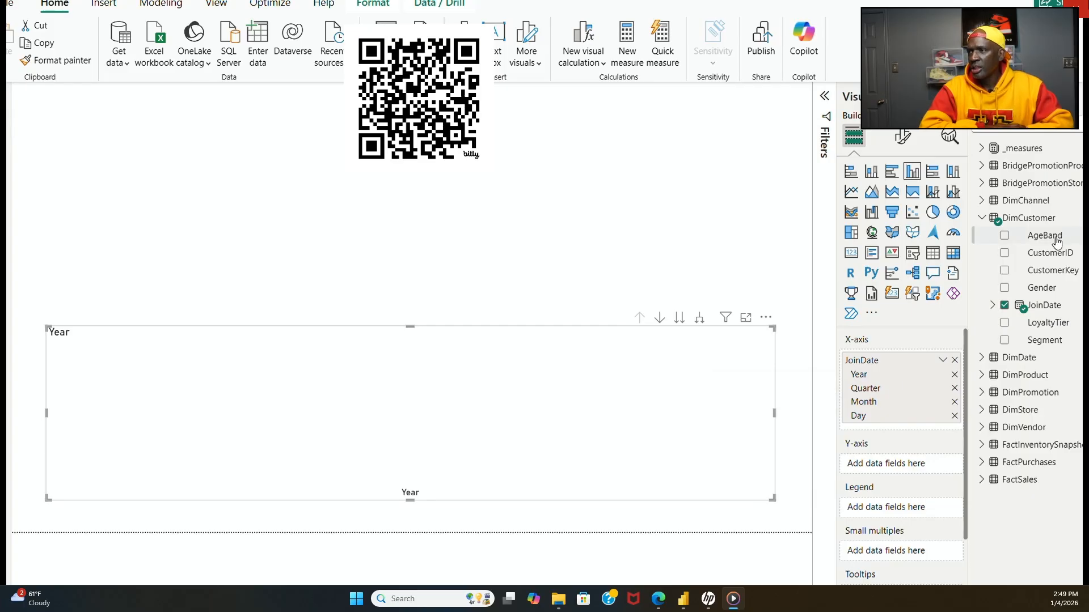
Plot the count of CustomerID on the chart's Y-axis and extend the chart's height upward
drag(1057, 241, 930, 463)
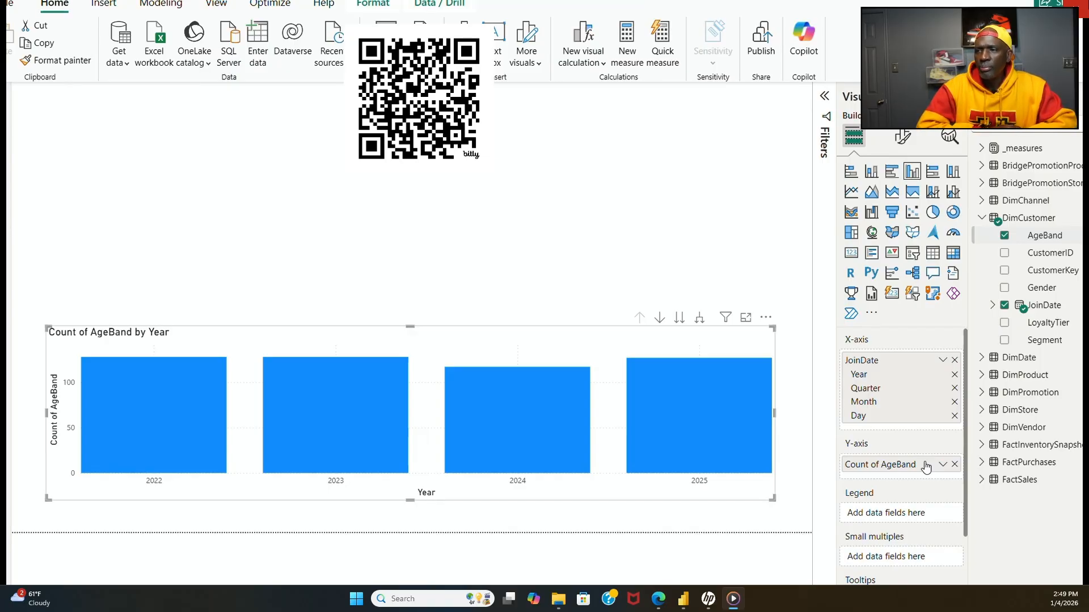
click(954, 464)
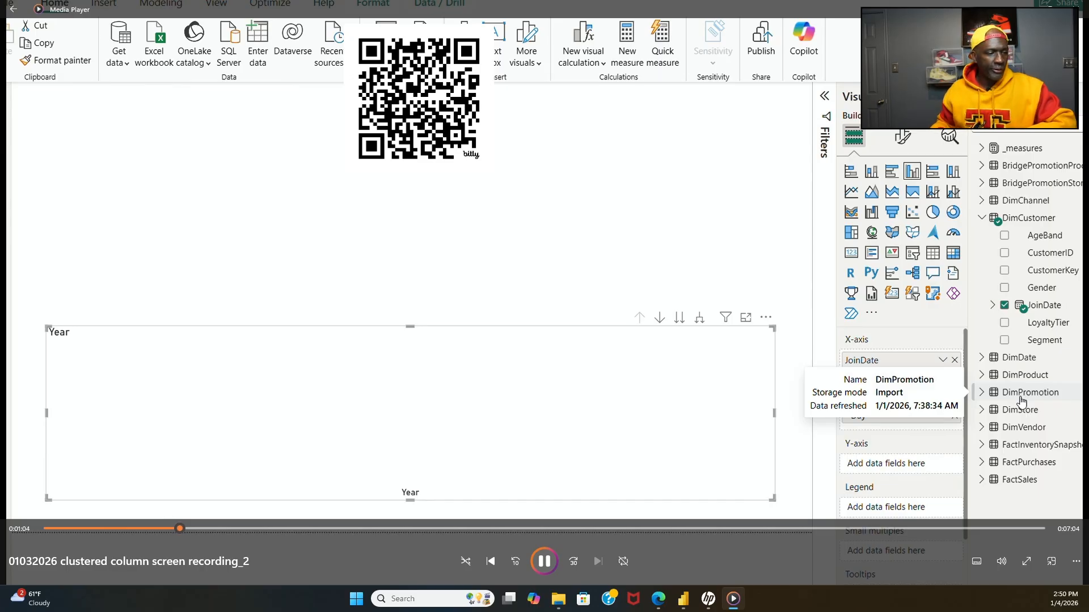
key(alt+Tab)
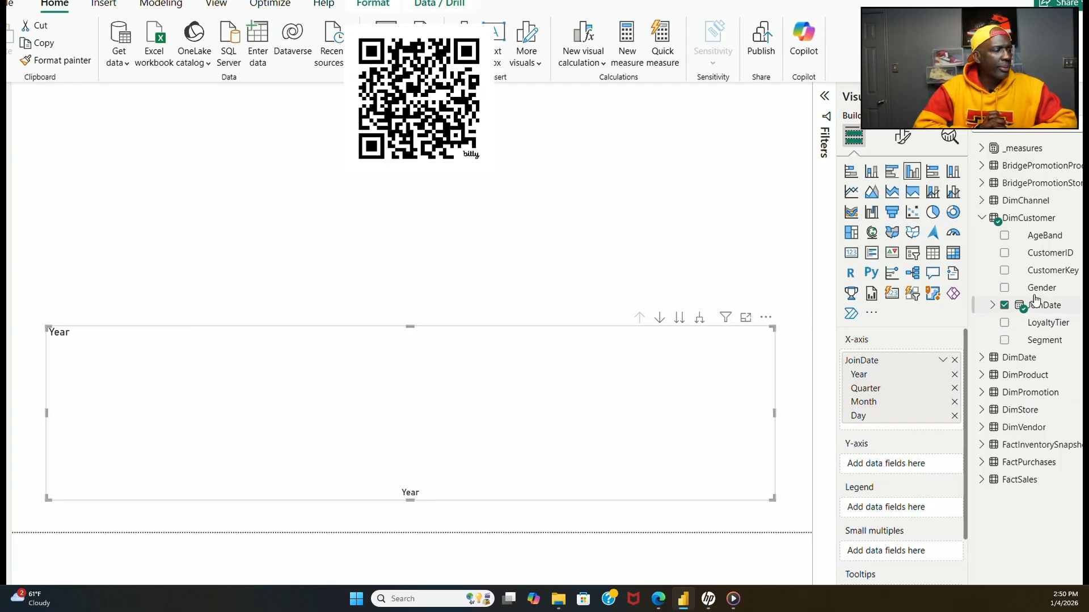
drag(1067, 262, 945, 477)
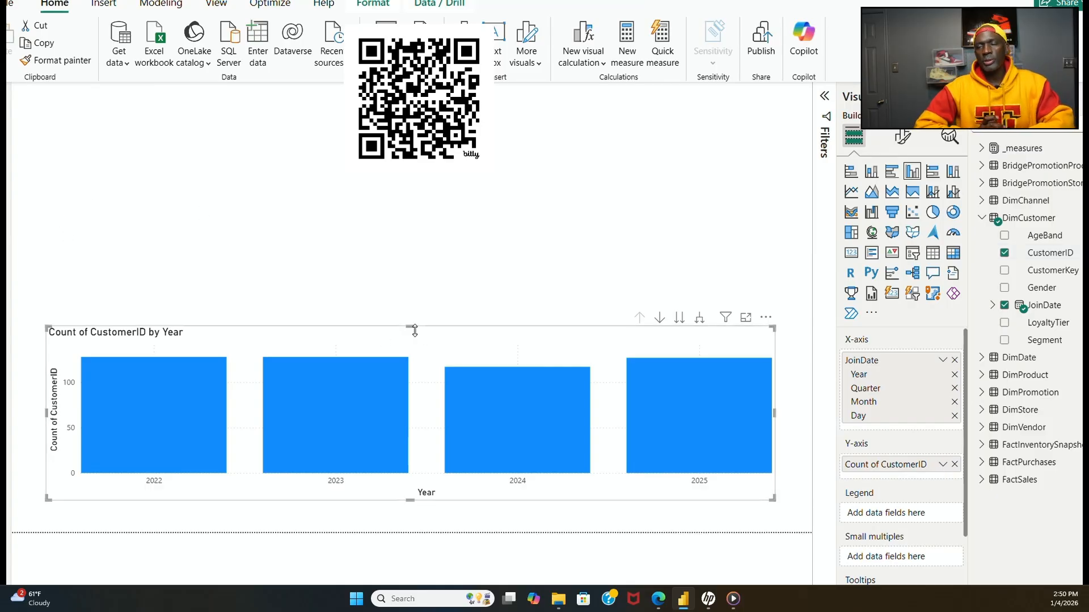
drag(414, 331, 420, 264)
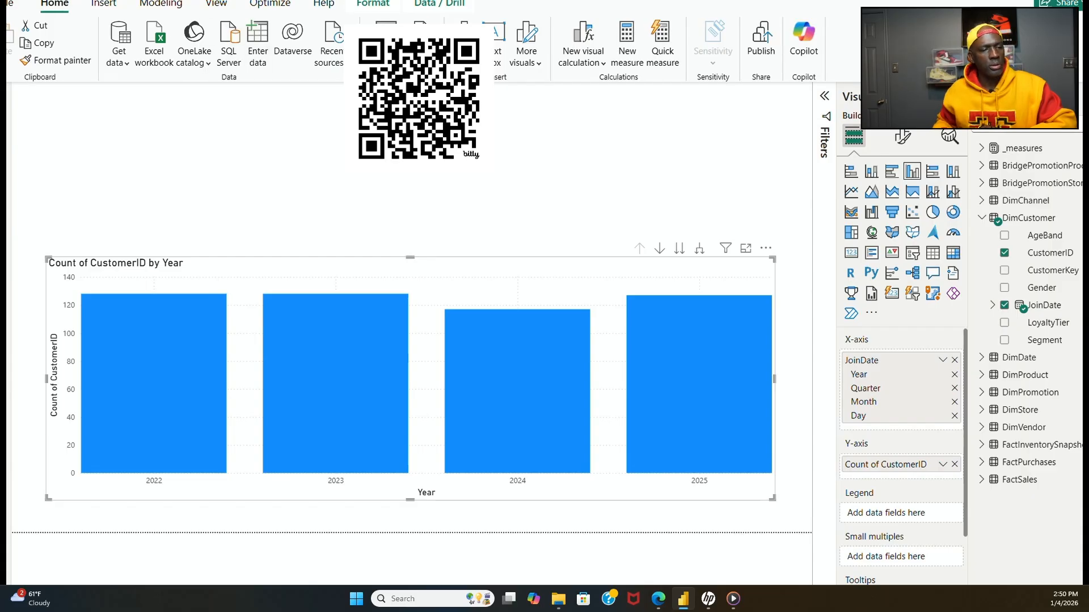
Open the DimCustomer table's data and inspect its CustomerID, CustomerKey and Gender columns
click(3, 126)
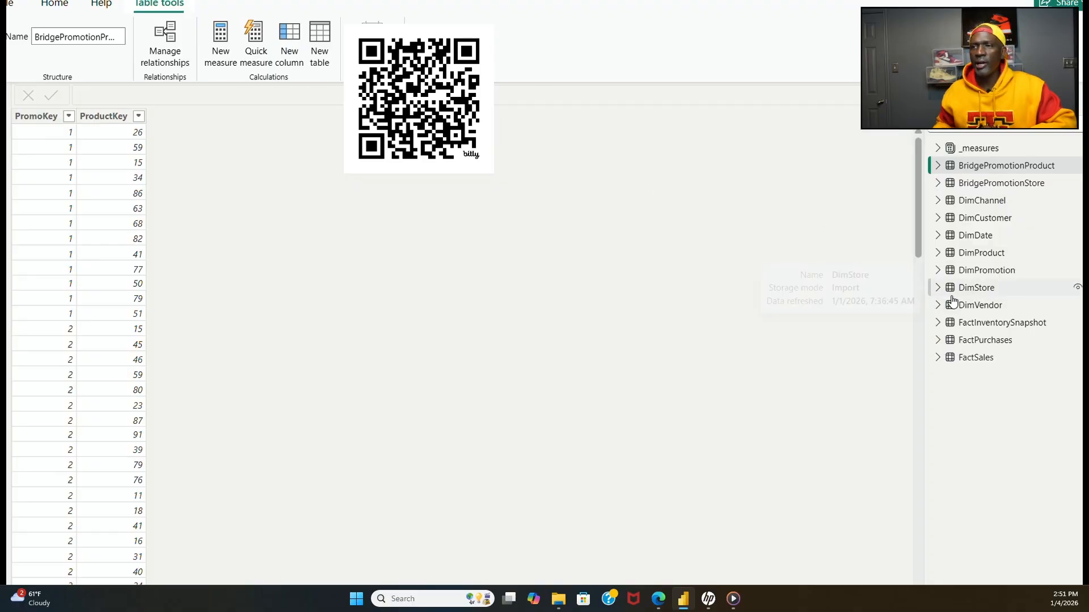
click(938, 218)
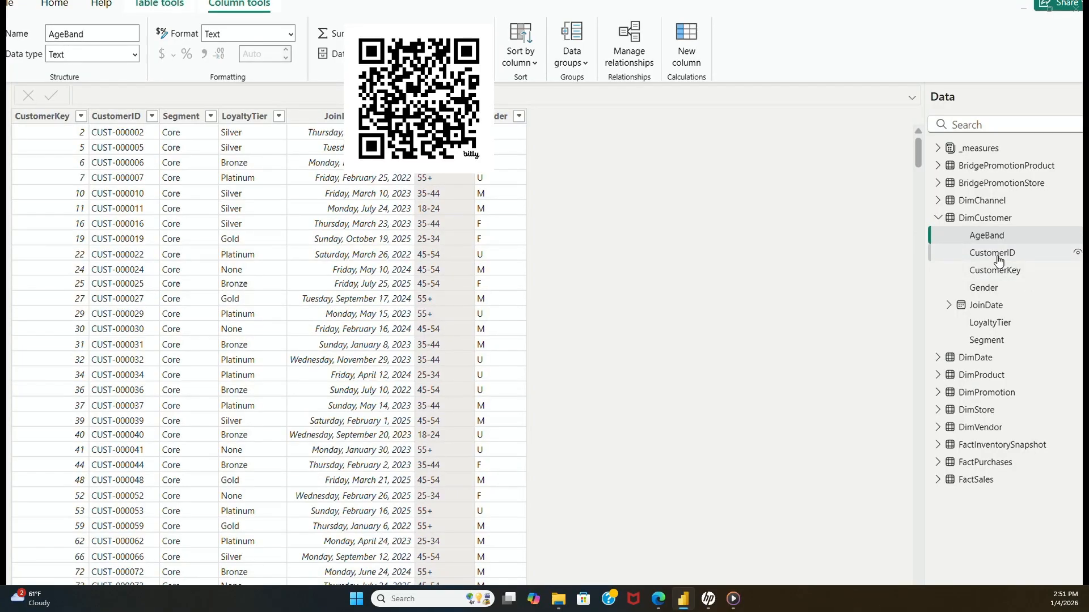
click(997, 255)
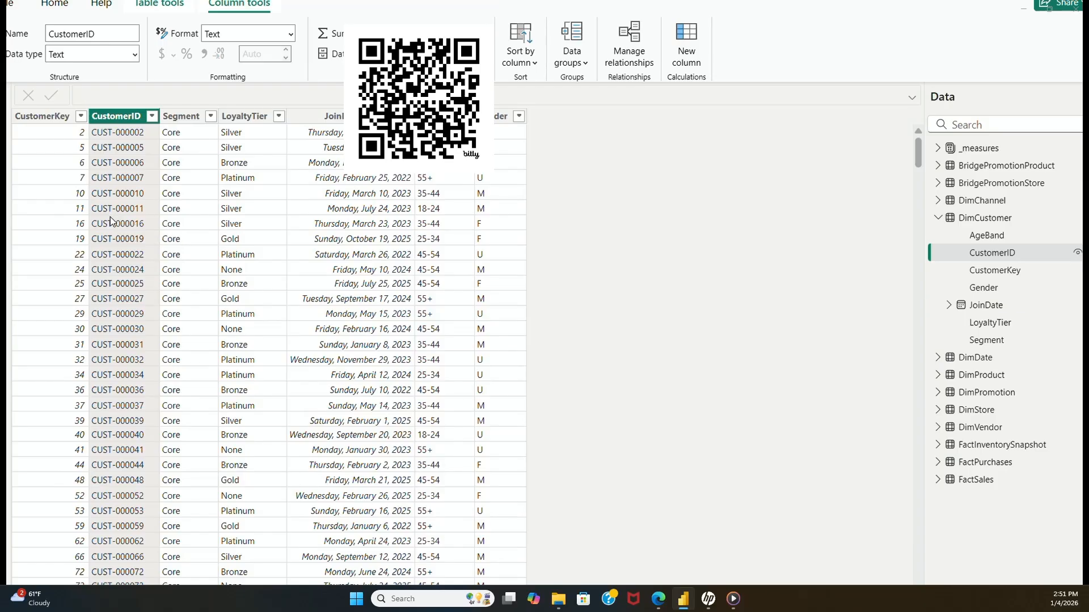
click(983, 276)
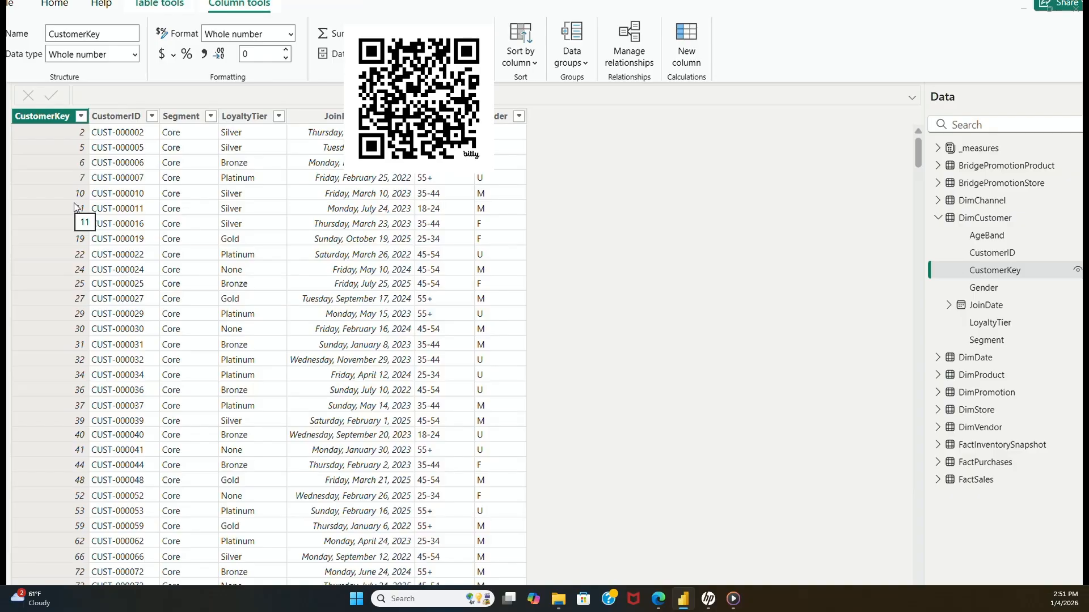
click(984, 288)
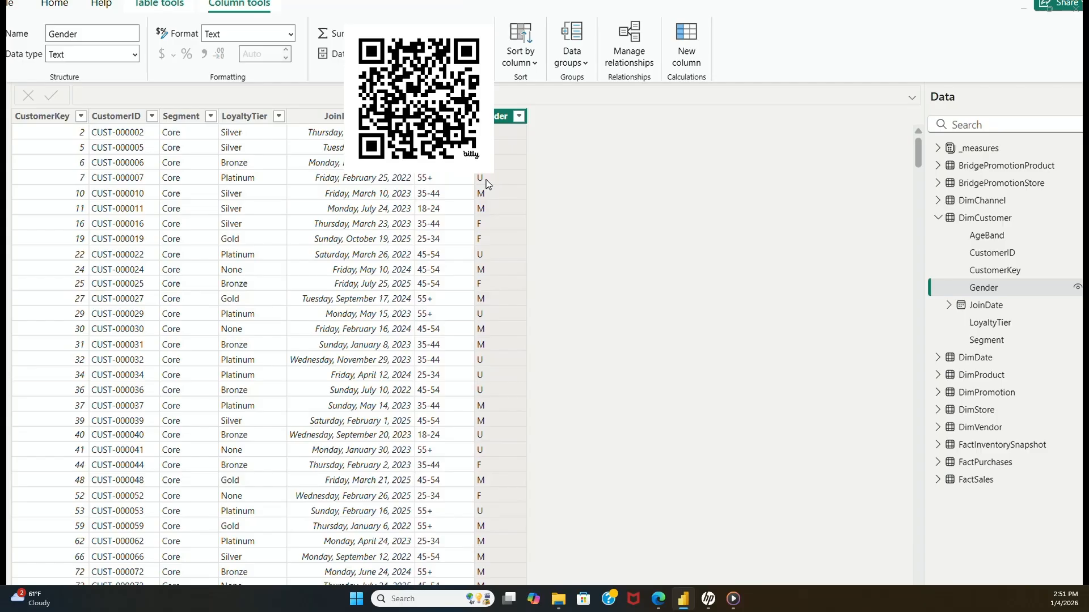
Format the JoinDate column of DimCustomer as 03/14/2001 (mm/dd/yyyy)
click(981, 306)
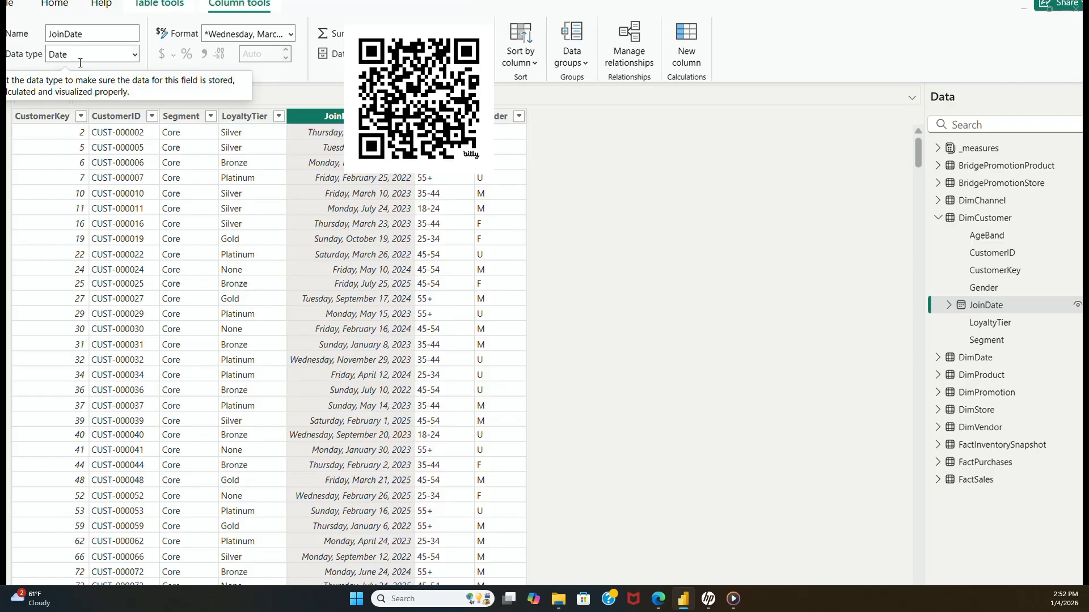
click(291, 35)
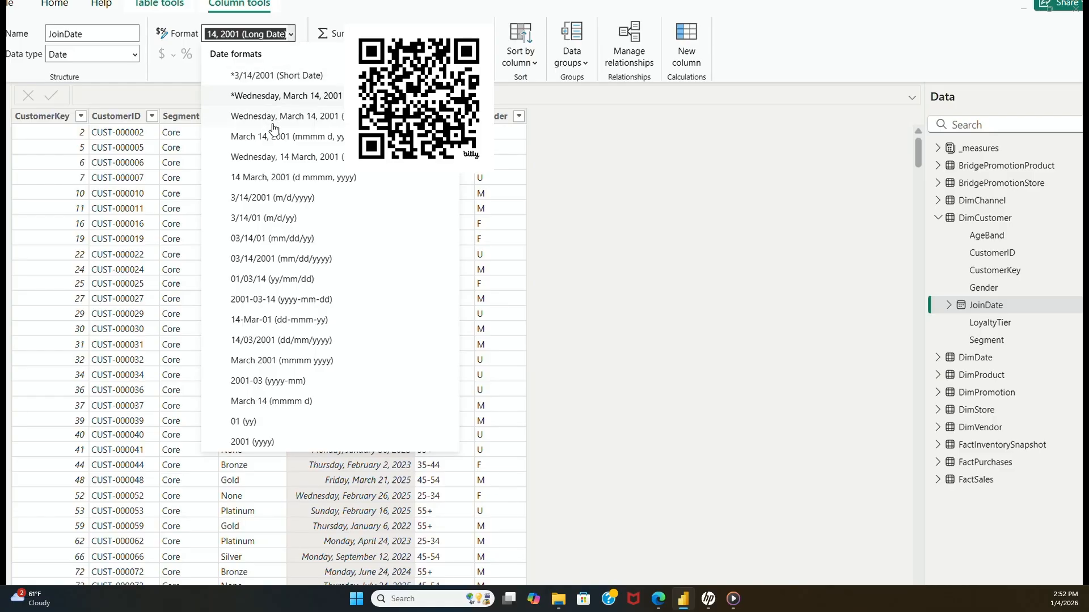
click(252, 259)
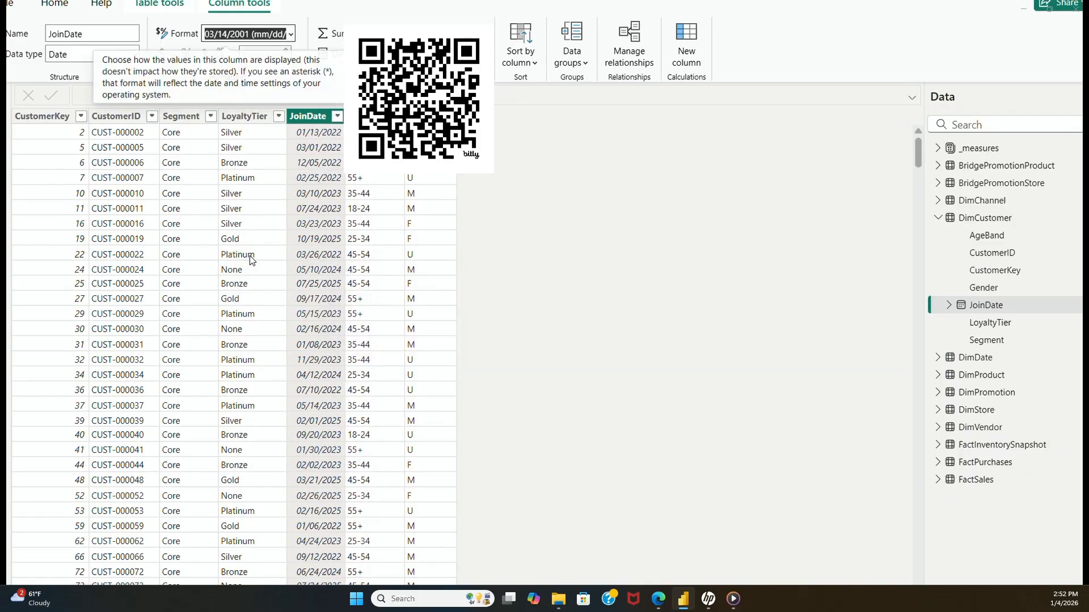
Inspect the LoyaltyTier and Segment columns and review the distinct filter values of Segment and AgeBand
click(996, 329)
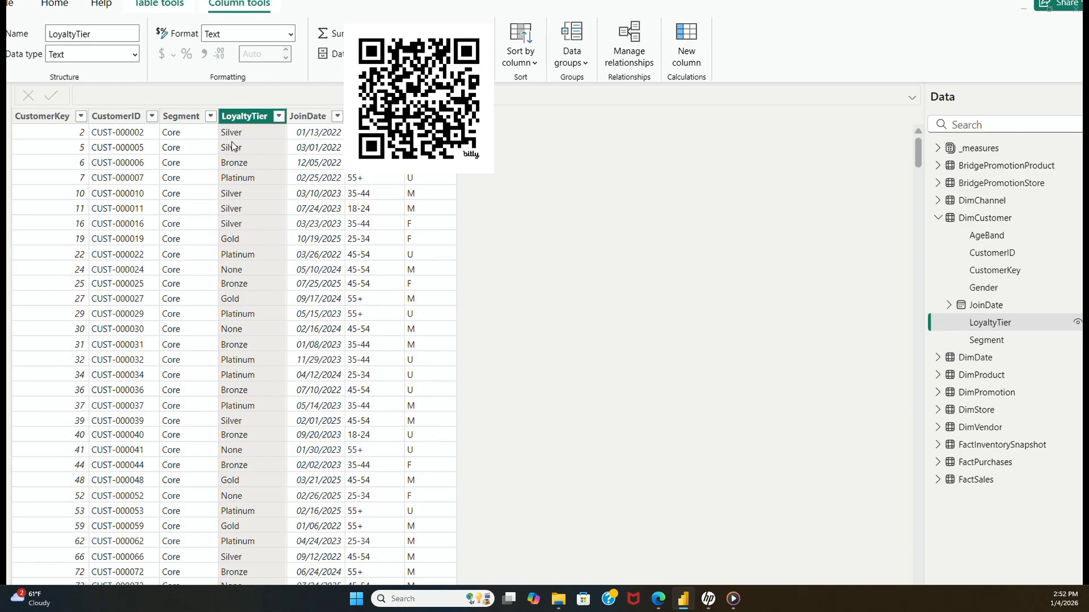
click(1000, 345)
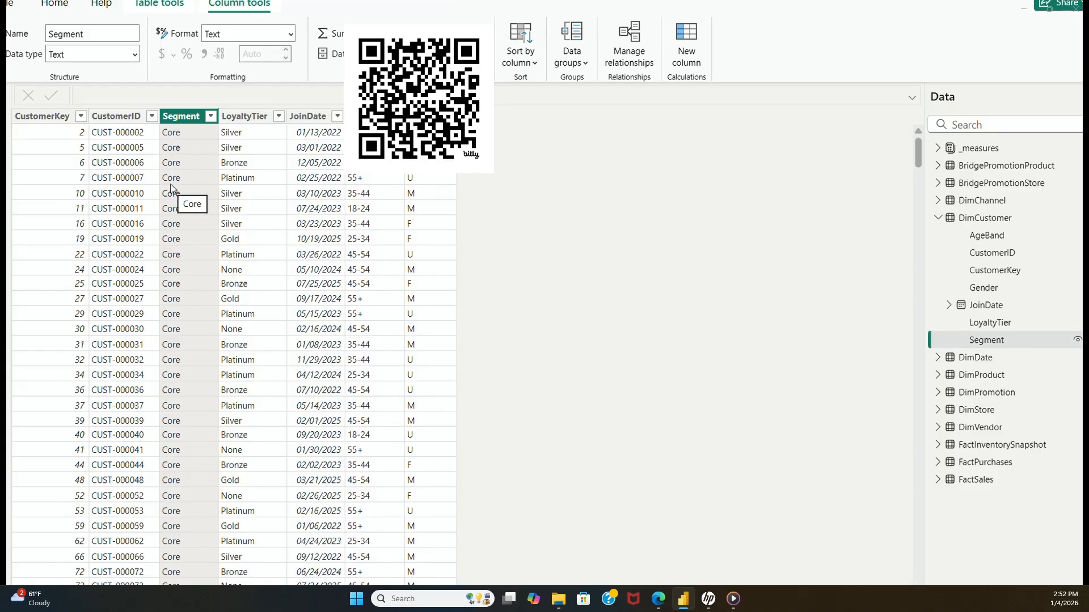
click(210, 117)
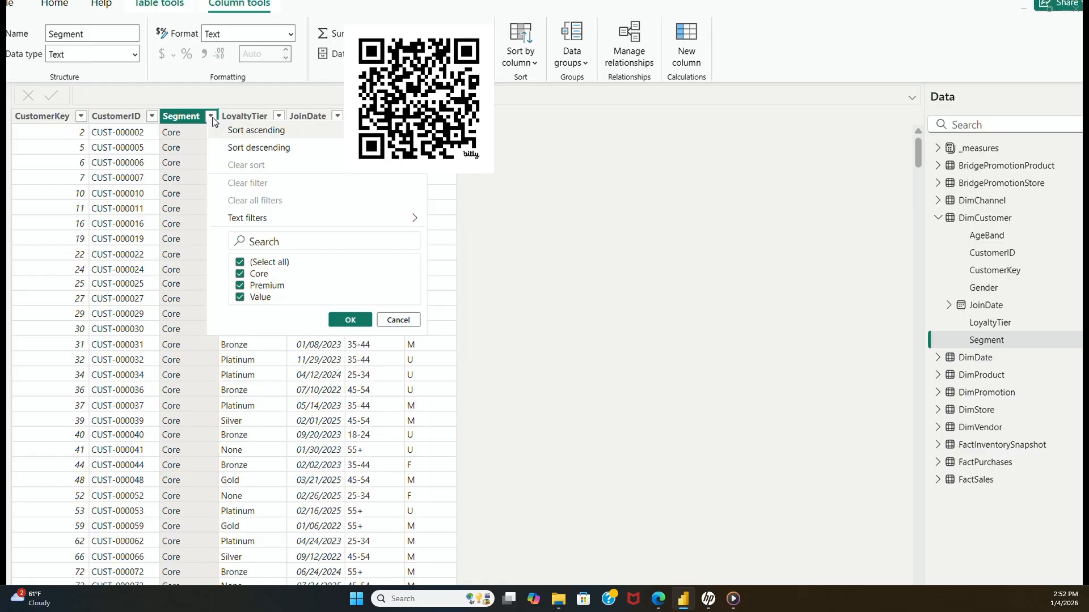
click(253, 98)
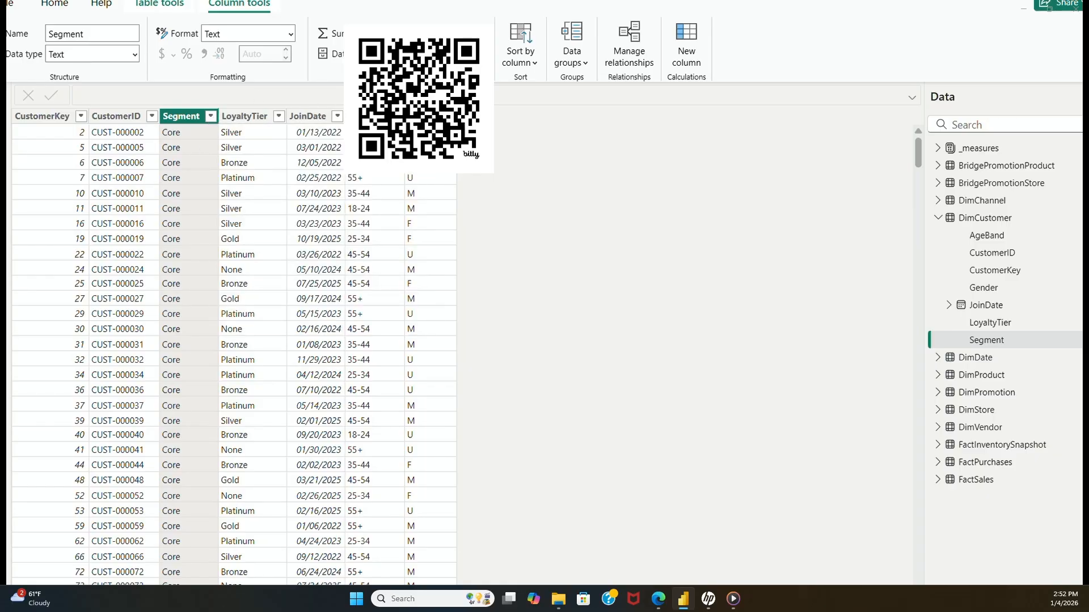
click(397, 116)
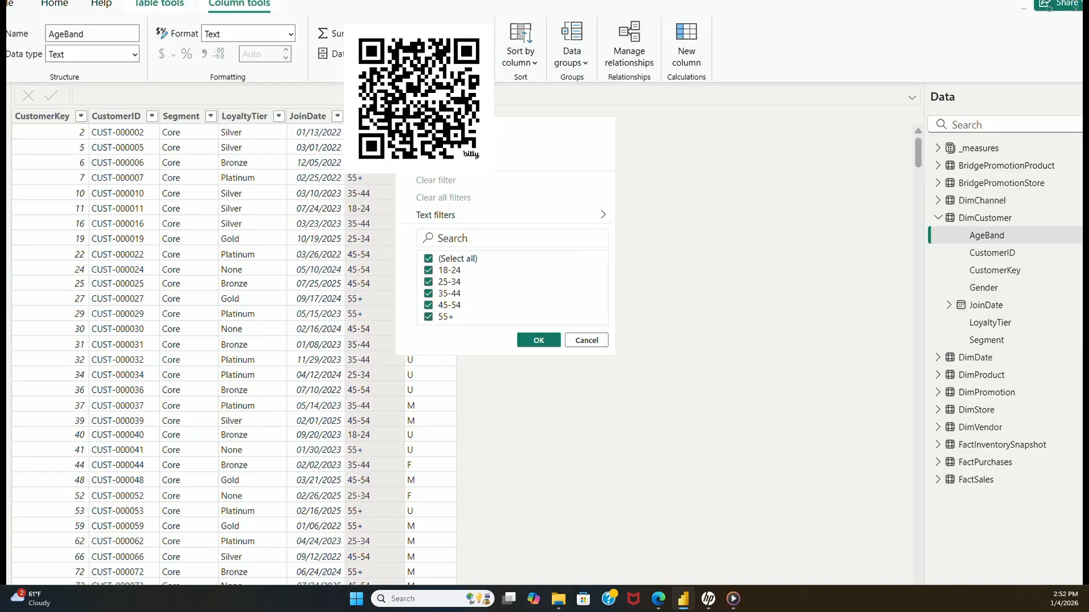
click(56, 6)
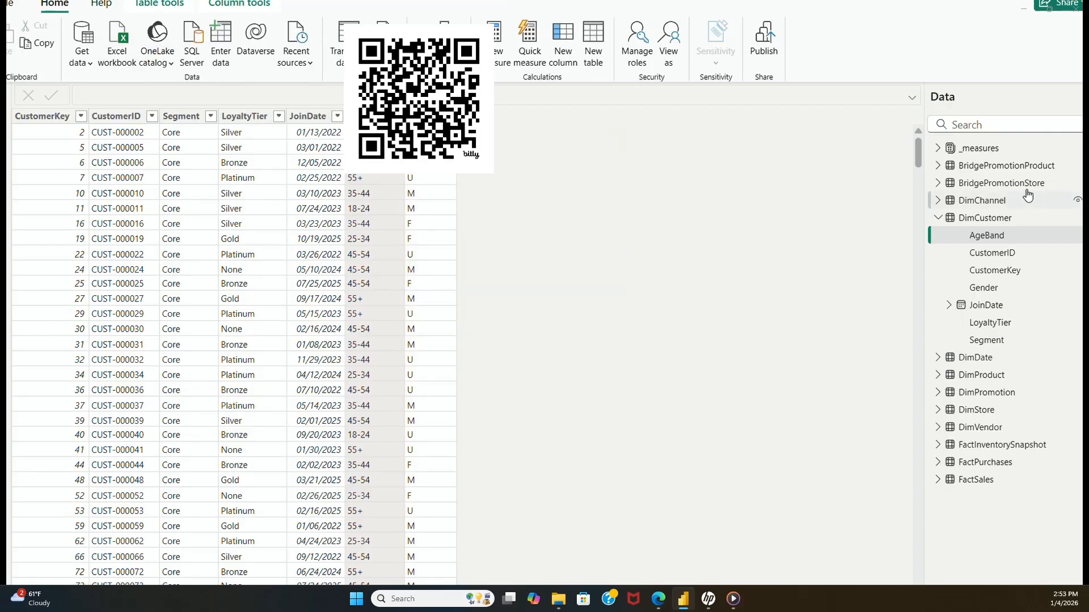
In the _measures table, create measure "Customers Joined (In Period - No Relationship Needed)" counting distinct CustomerKey values with JoinDate between the earliest and latest DimDate dates
click(988, 154)
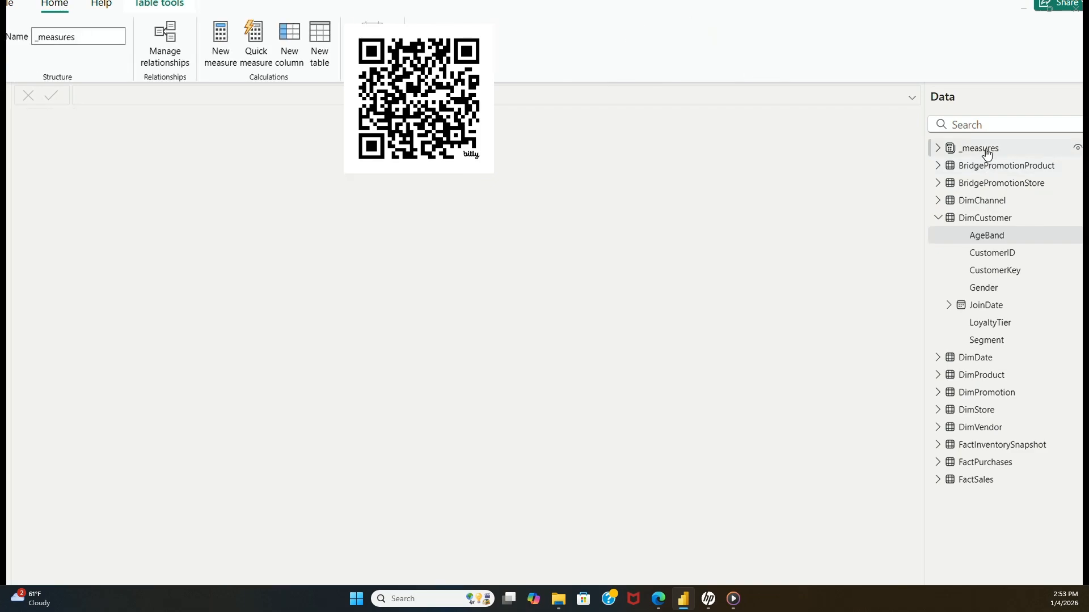
click(939, 149)
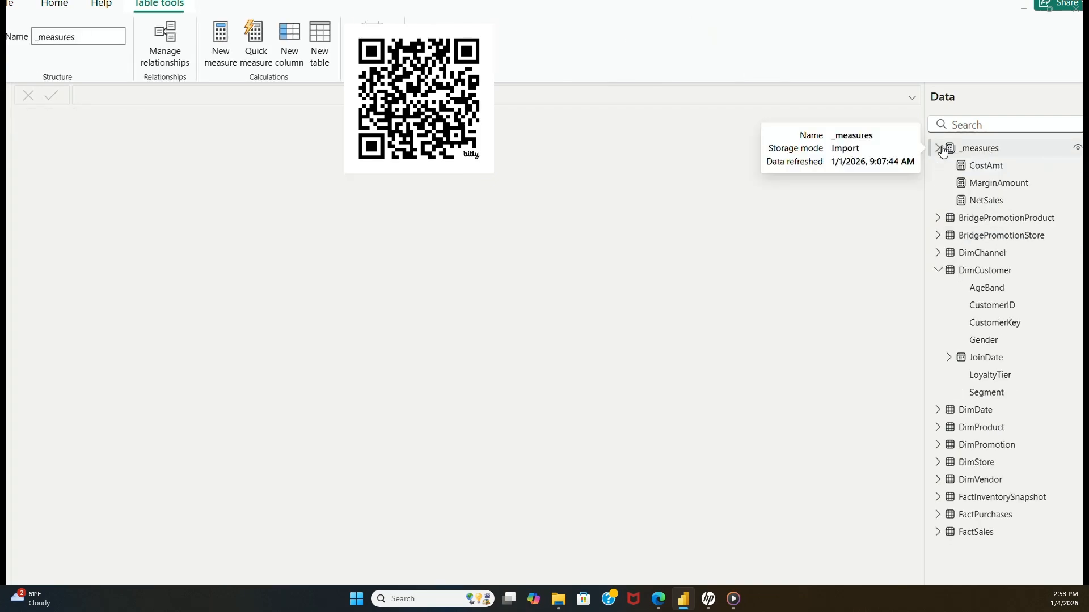
right_click(973, 152)
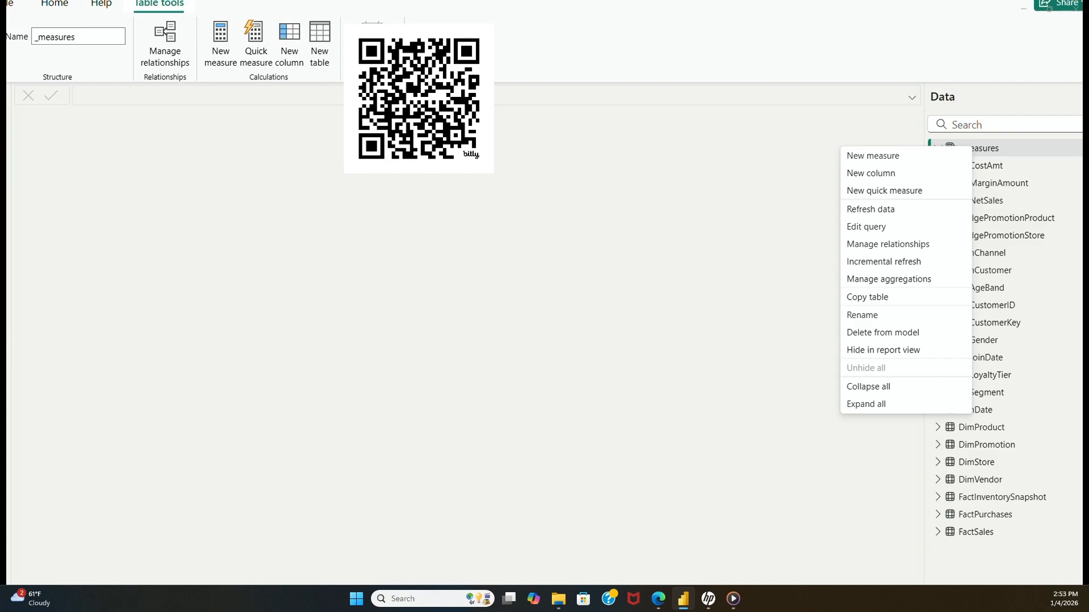
click(701, 224)
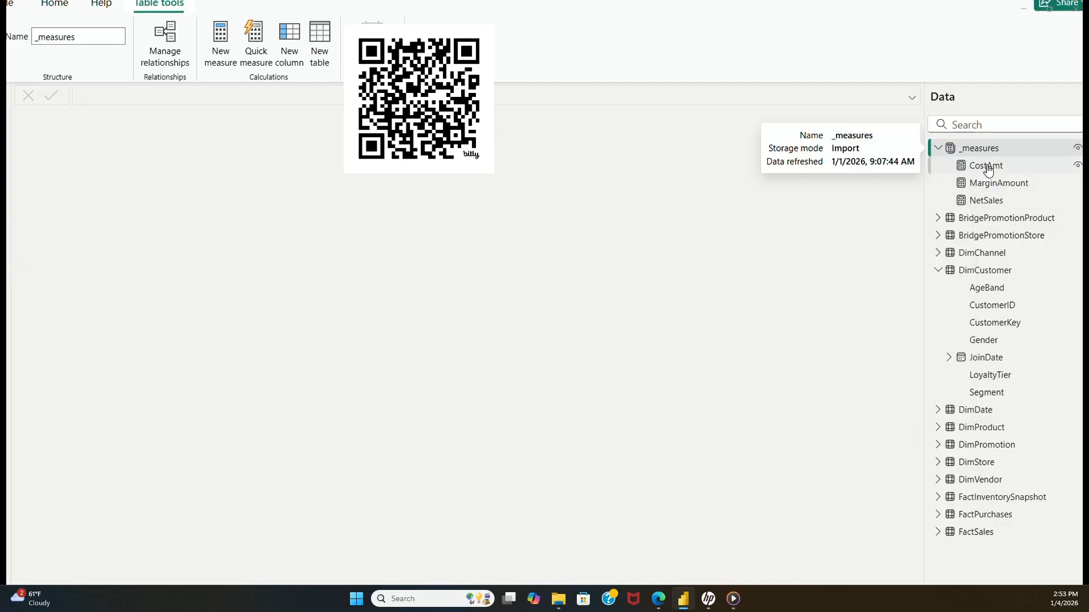
right_click(990, 148)
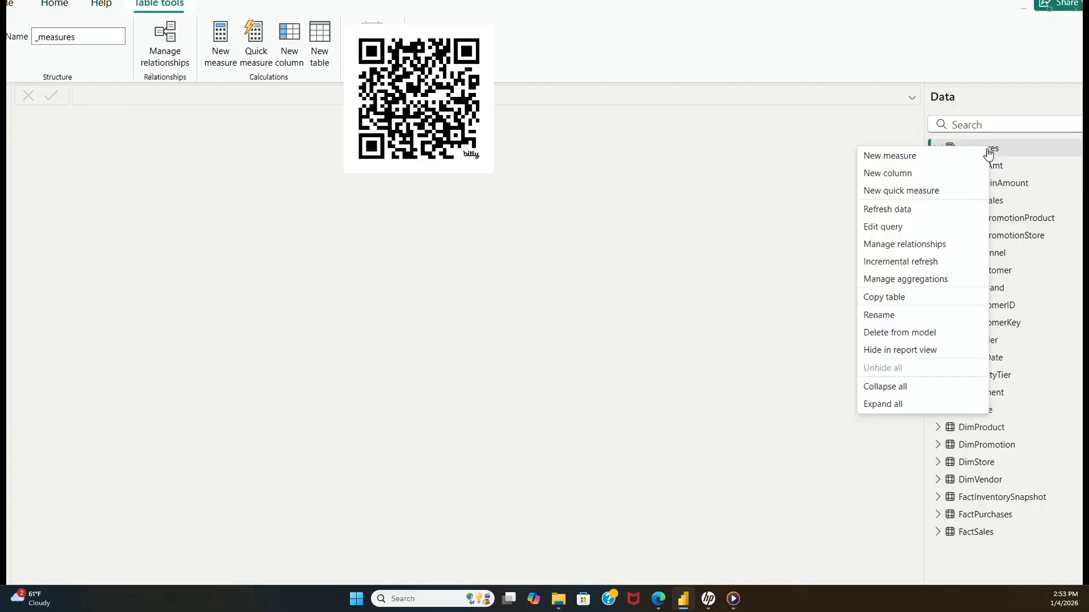
click(925, 164)
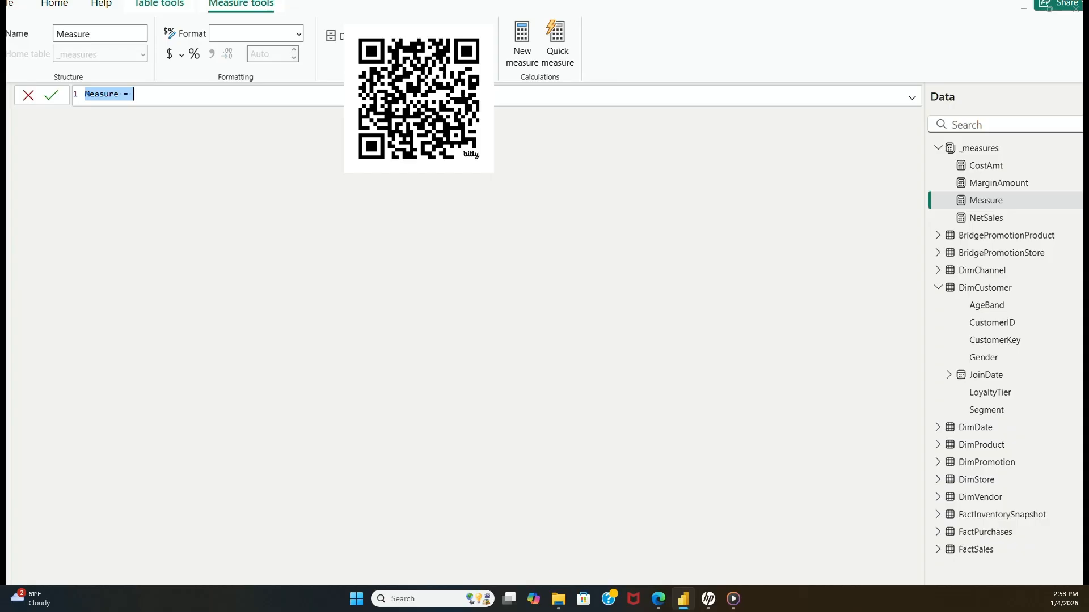
text(Customers Joined (In Period - No Relationship Needed) = VAR StartDate = MIN ( 'DimDate'[Date] ) VAR EndDate   = MAX ( 'DimDate'[Date] ) RETURN CALCULATE (     DISTINCTCOUNT ( DimCustomer[CustomerKey] ),     FILTER (         ALL ( DimCustomer ),         DimCustomer[JoinDate] >= StartDate             && DimCustomer[JoinDate] <= EndDate     ) ))
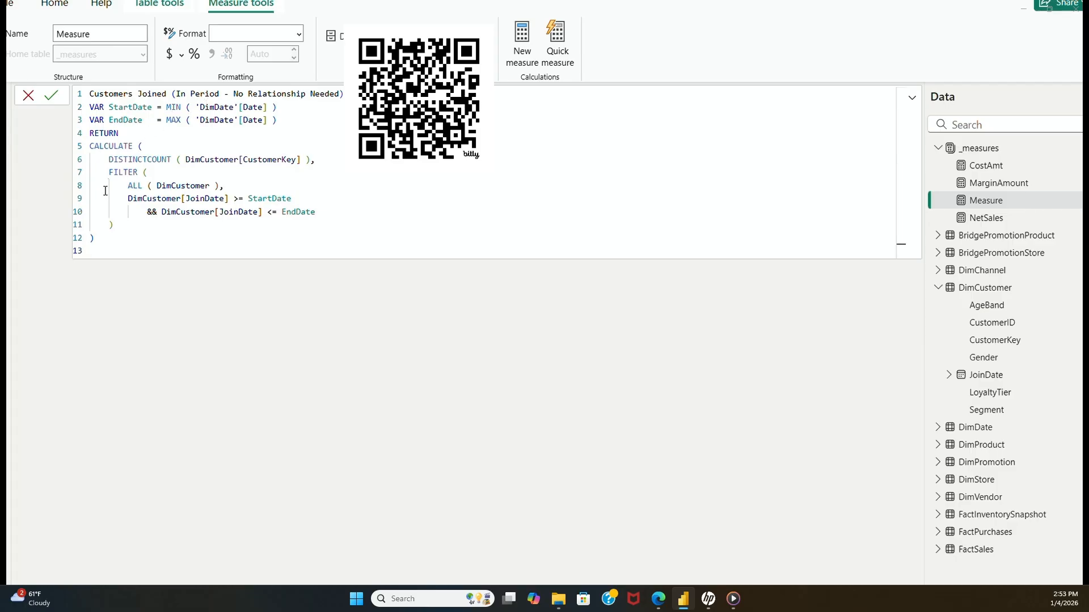
click(131, 281)
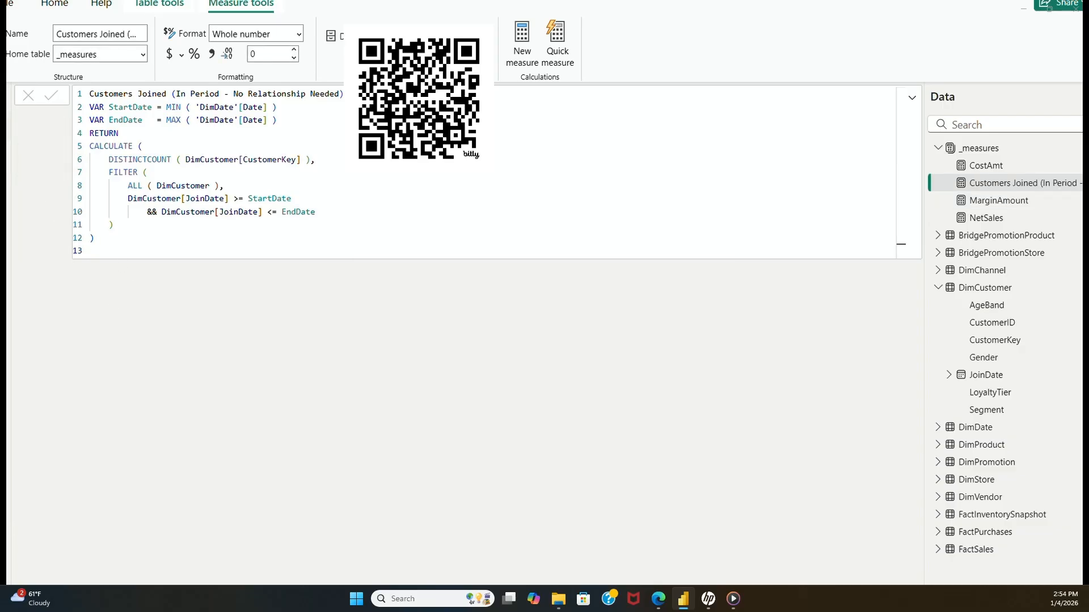
On the report page, replace the chart's Y-axis count of CustomerID with the "Customers Joined (In Period - No Relationship Needed)" measure and check a column's value
click(4, 102)
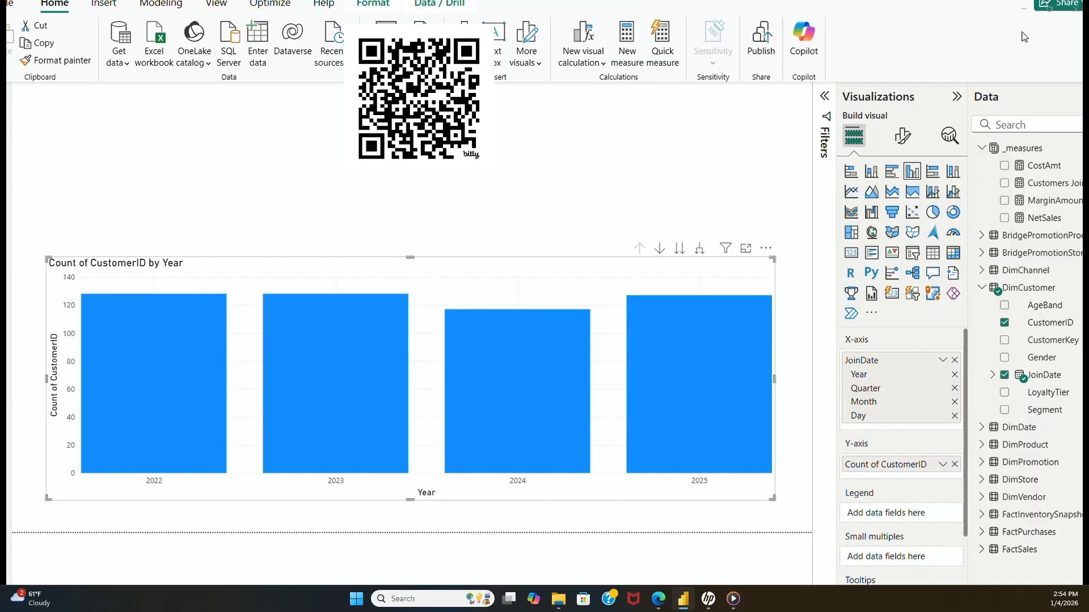
click(955, 465)
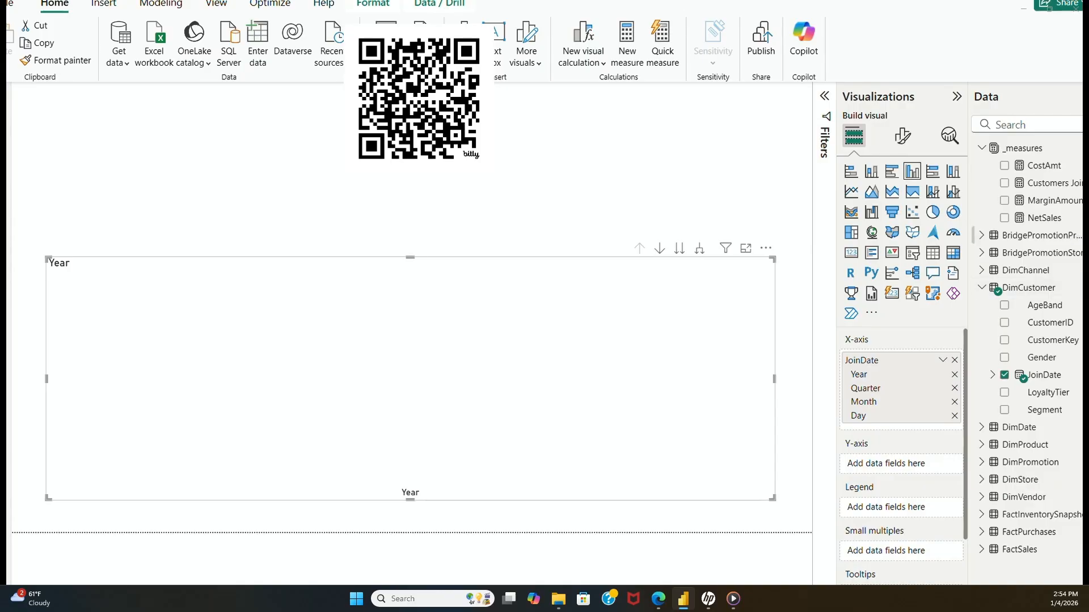
drag(1059, 187, 920, 468)
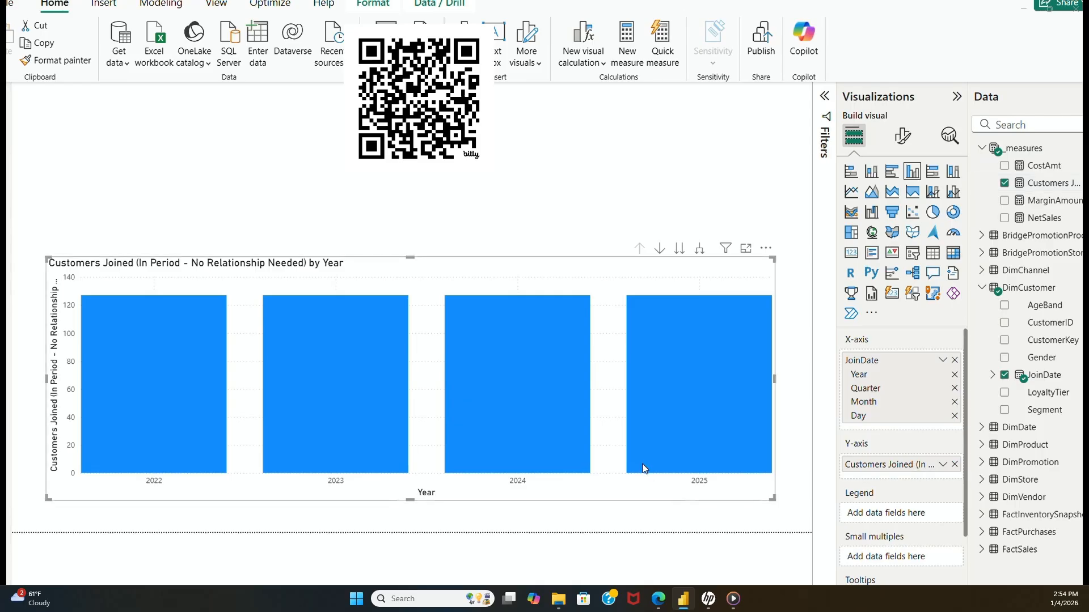
mouse_move(636, 460)
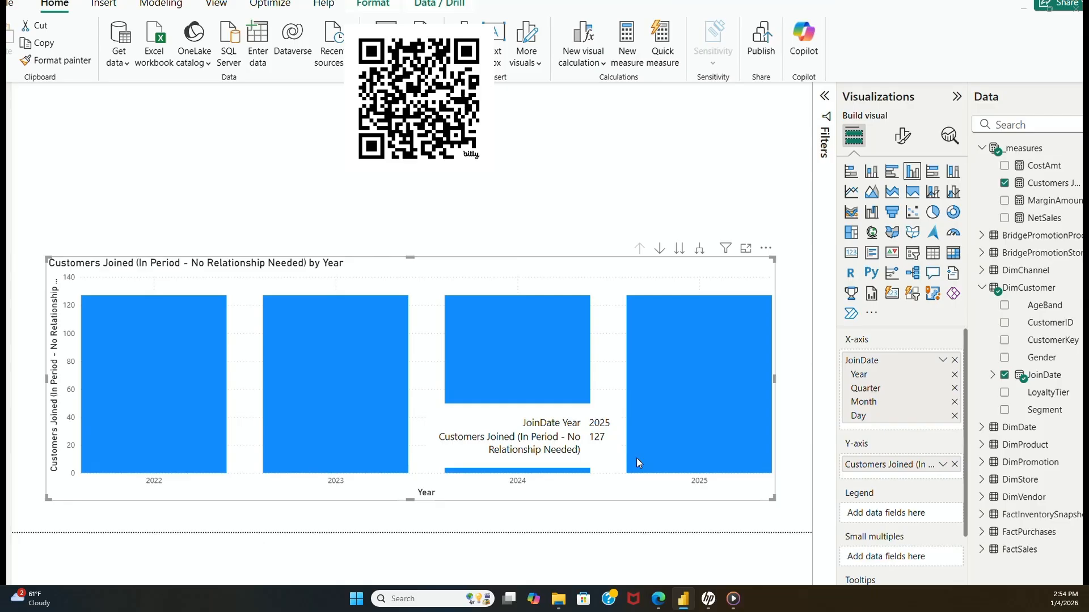
click(564, 187)
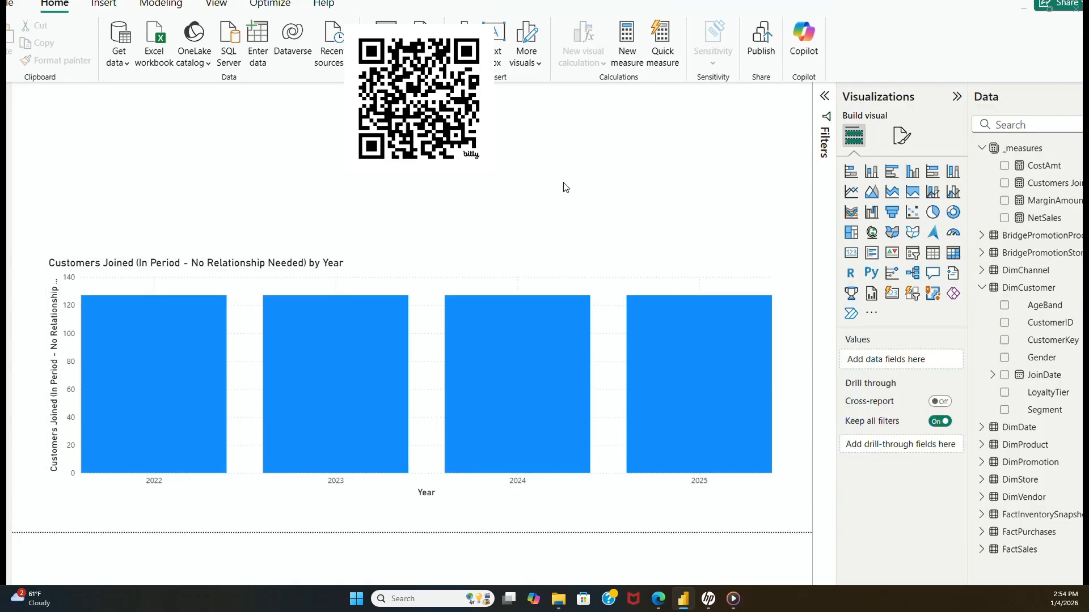
Add a compact slicer above the chart's left end and fill it with the AgeBand field from DimCustomer
click(912, 253)
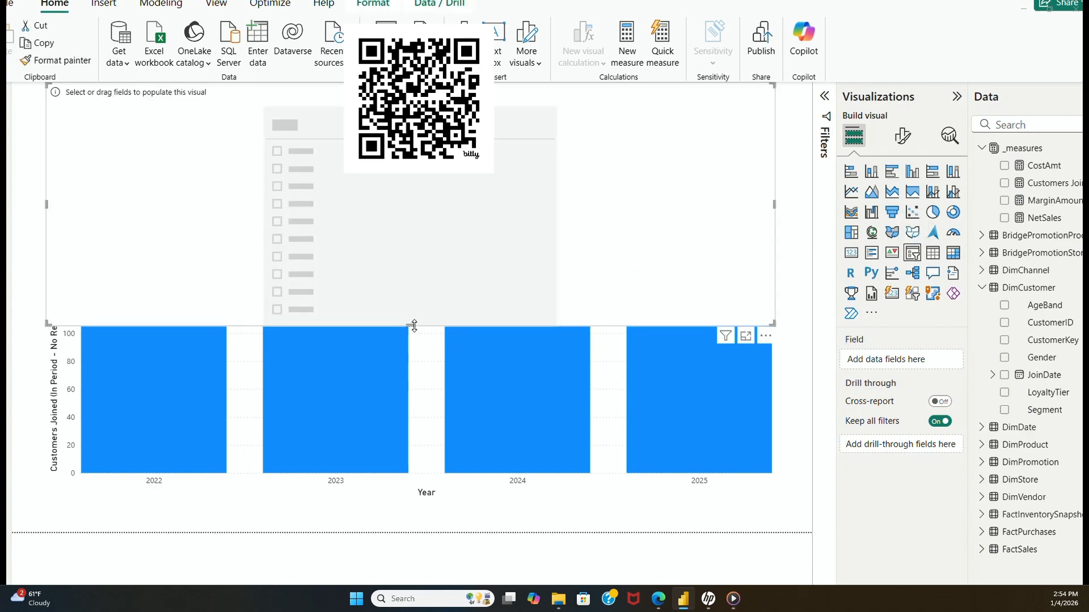
drag(411, 326, 425, 220)
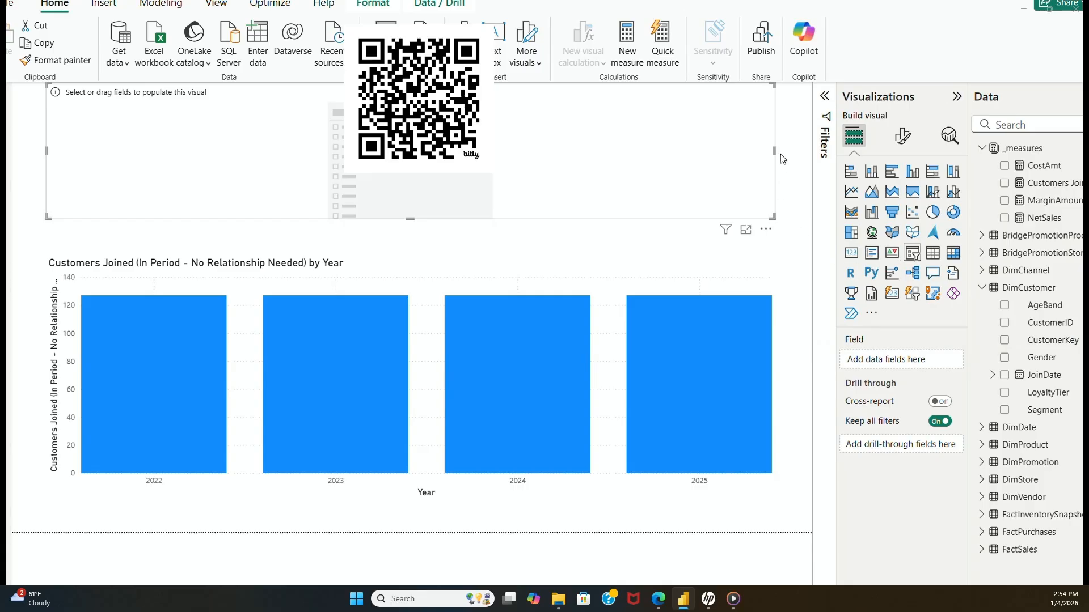
drag(775, 154, 366, 153)
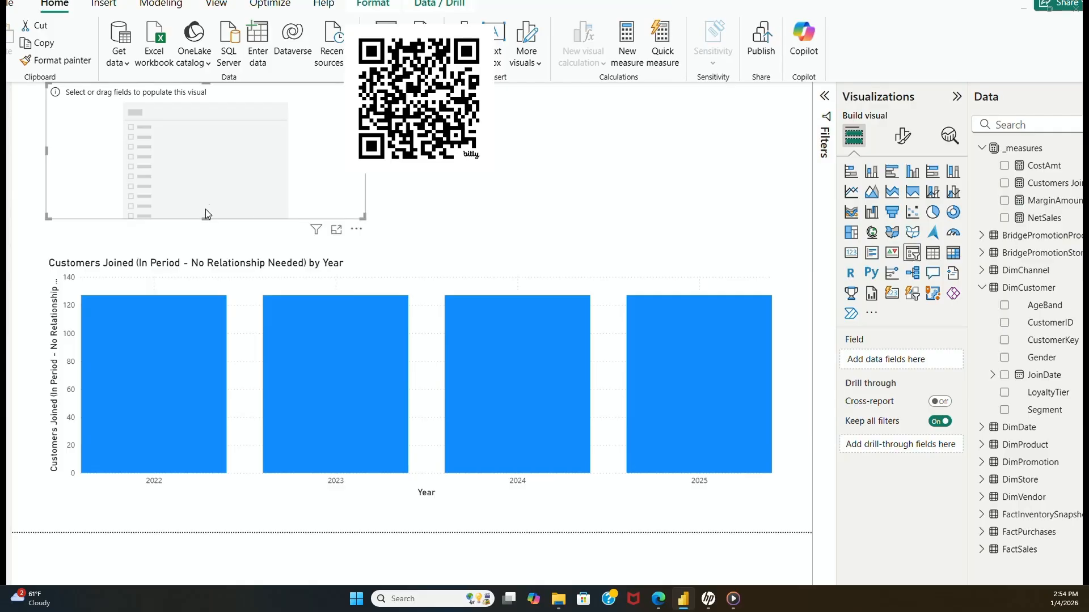
drag(204, 214, 209, 154)
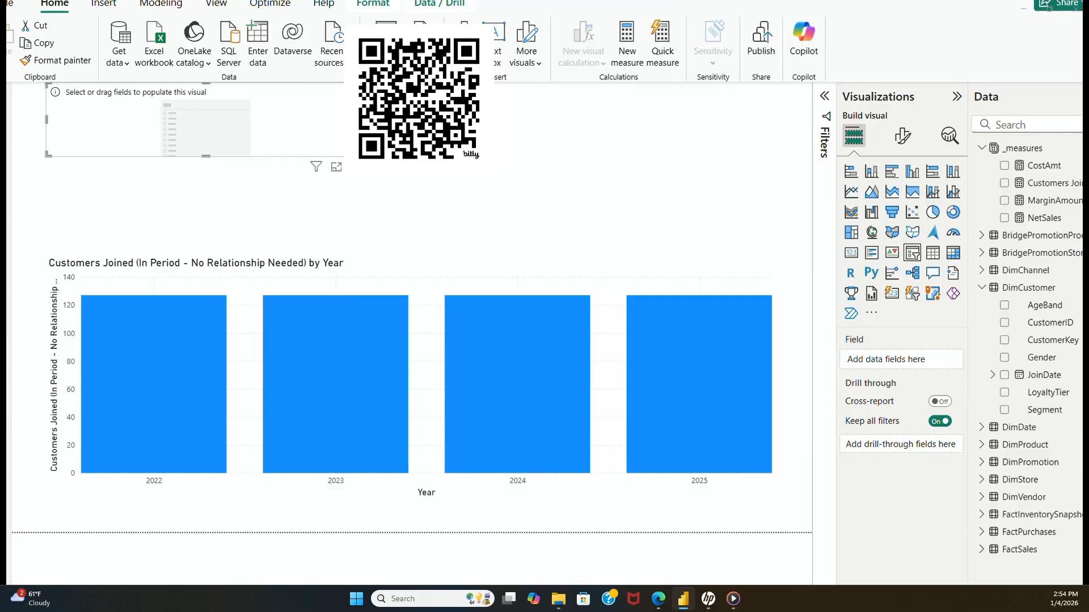
drag(366, 137, 237, 137)
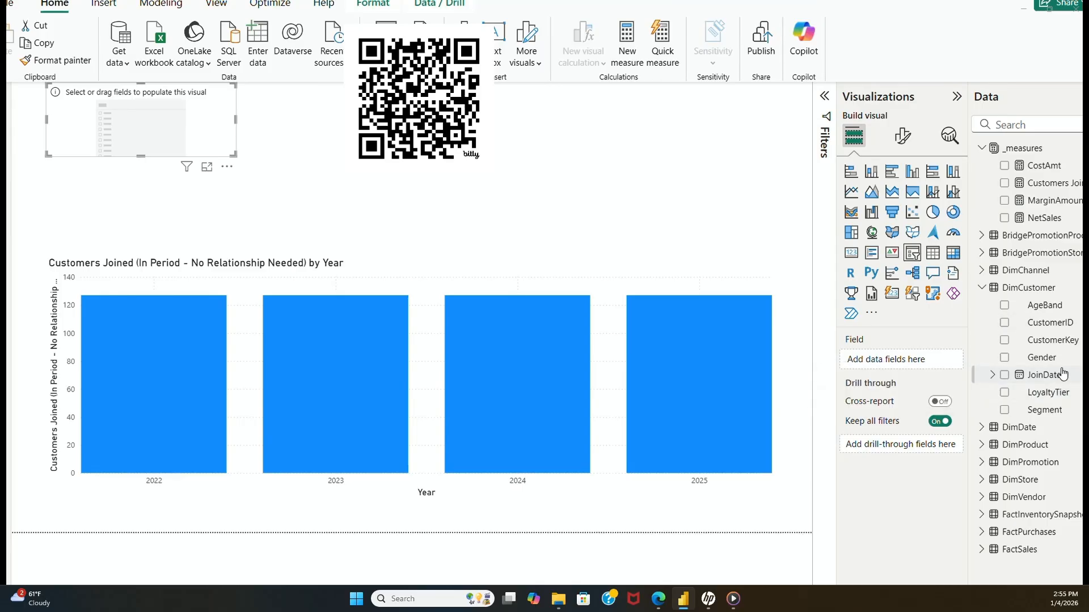
drag(1045, 304, 188, 142)
drag(1045, 308, 931, 363)
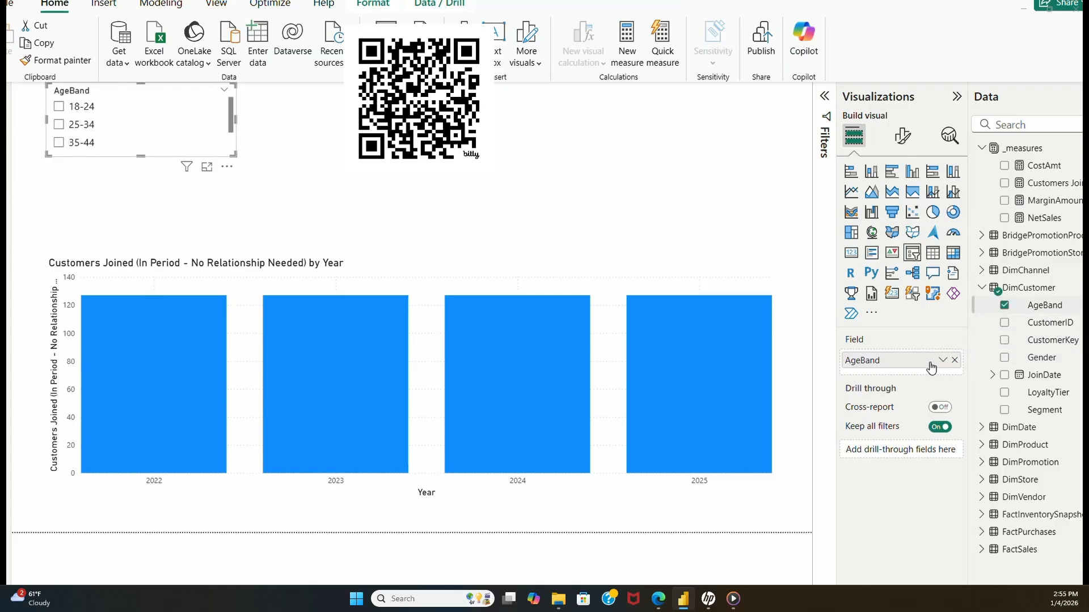
Test the measure chart's response to the AgeBand slicer with 25-34, 35-44 and 18-24, and clear the final 25-34 selection
click(62, 125)
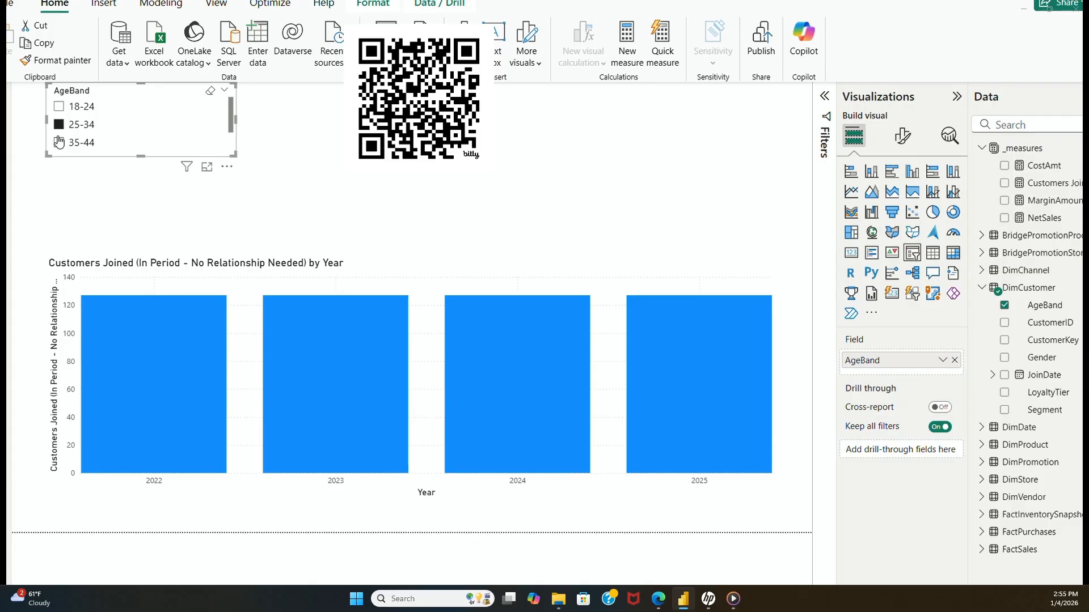
click(60, 142)
click(60, 109)
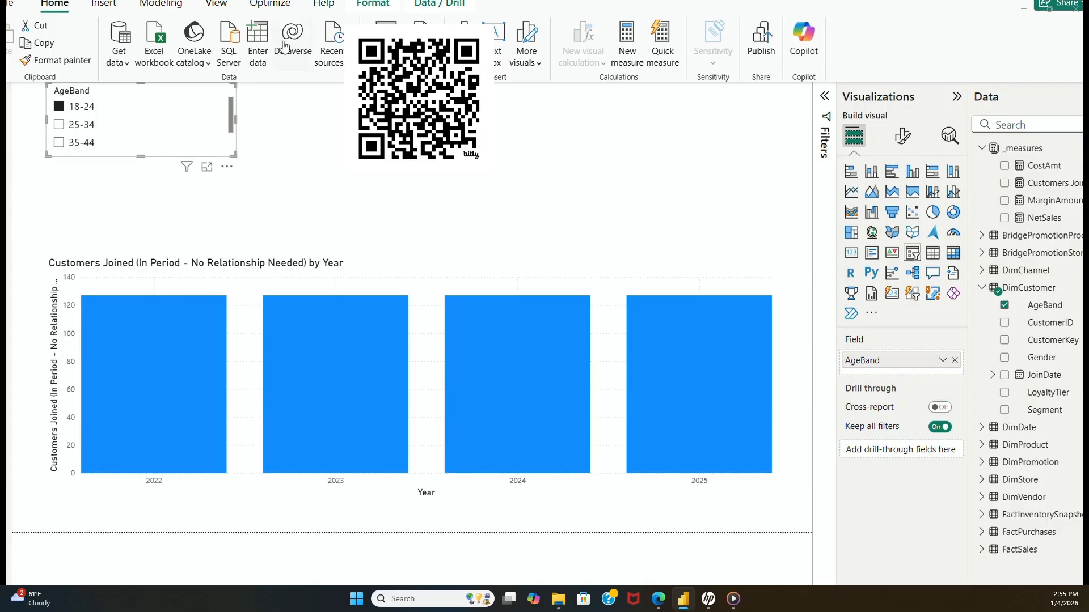
click(228, 168)
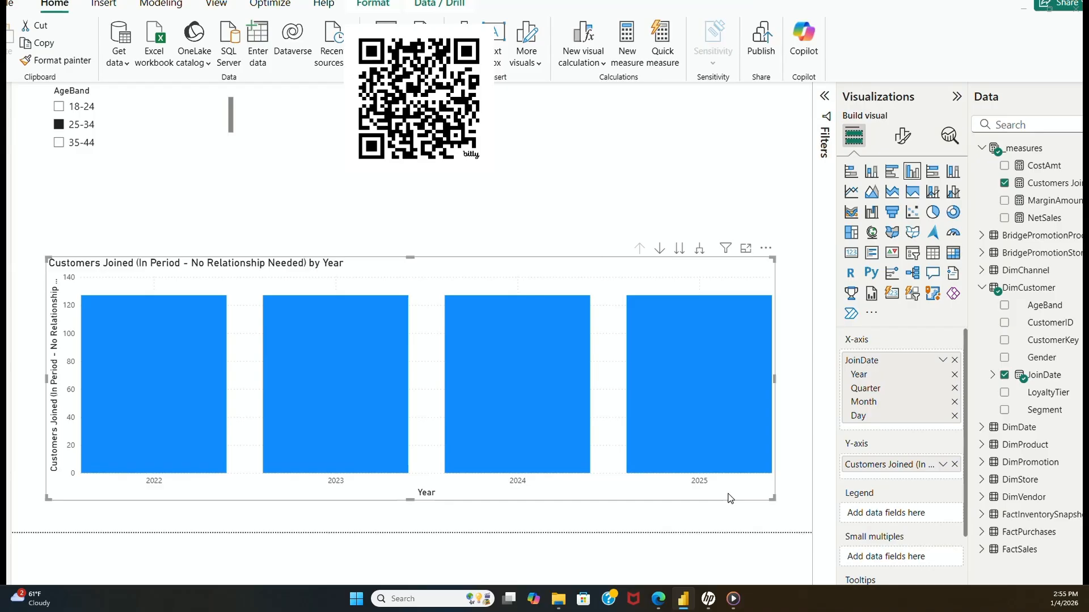
click(121, 214)
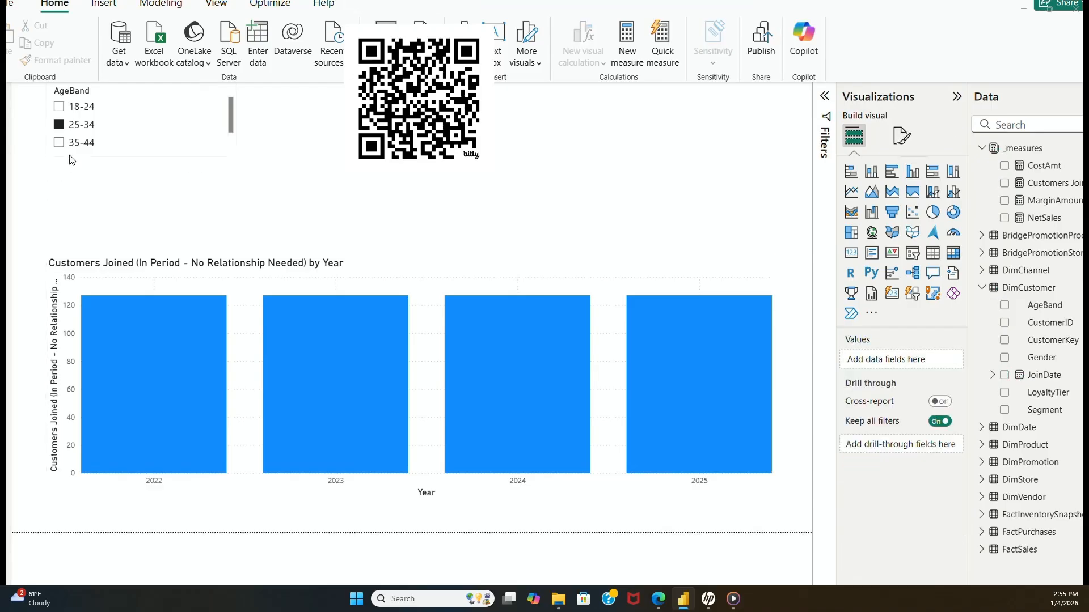
click(58, 125)
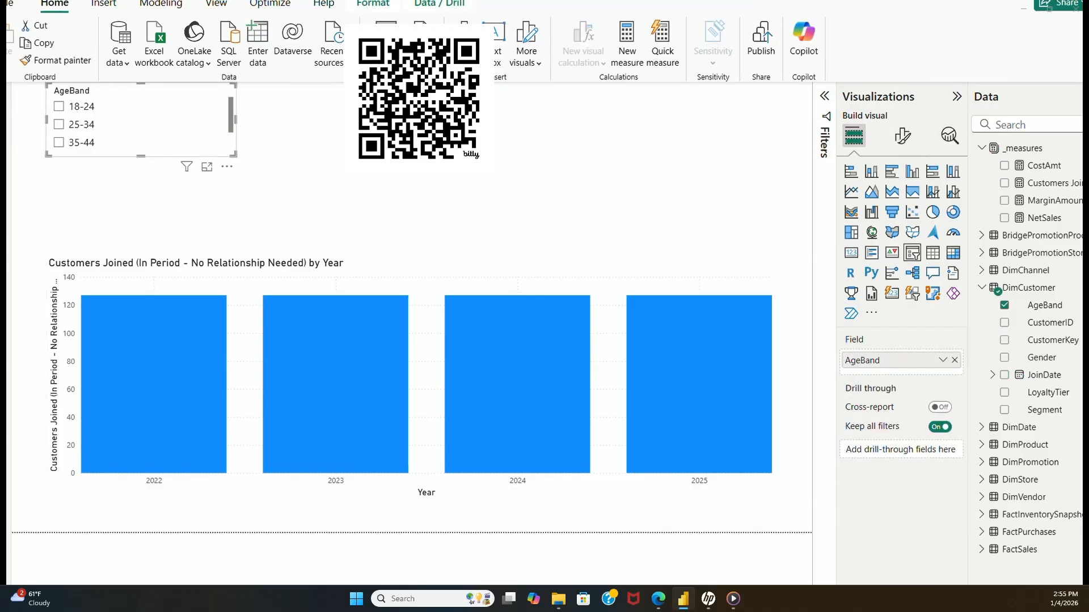
Try the chart without JoinDate on the X-axis, check its single column's value, and filter by the 35-44 age band
click(602, 497)
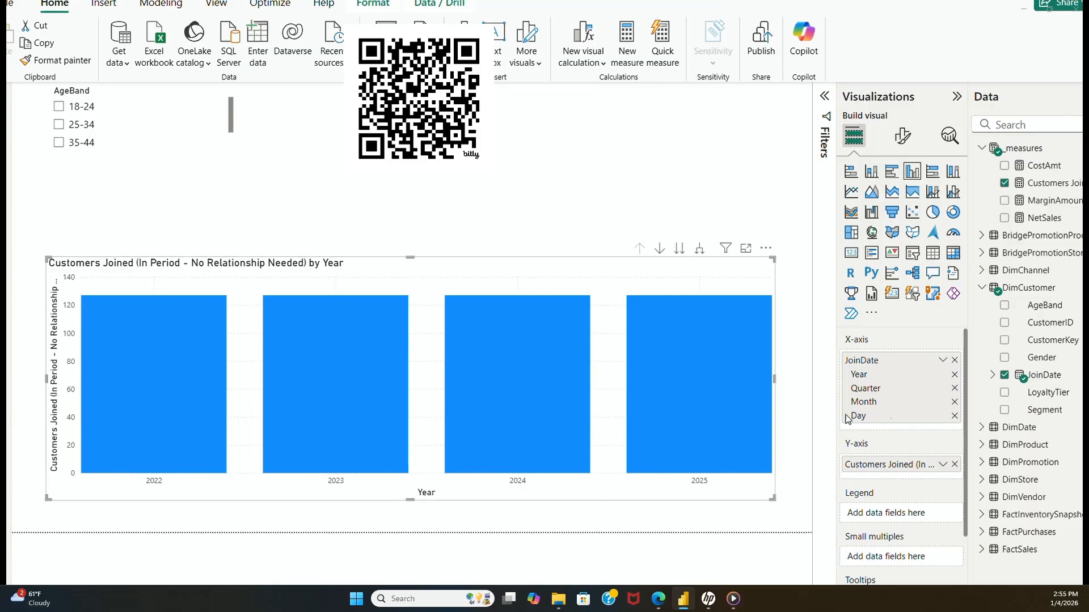
click(1003, 376)
mouse_move(363, 411)
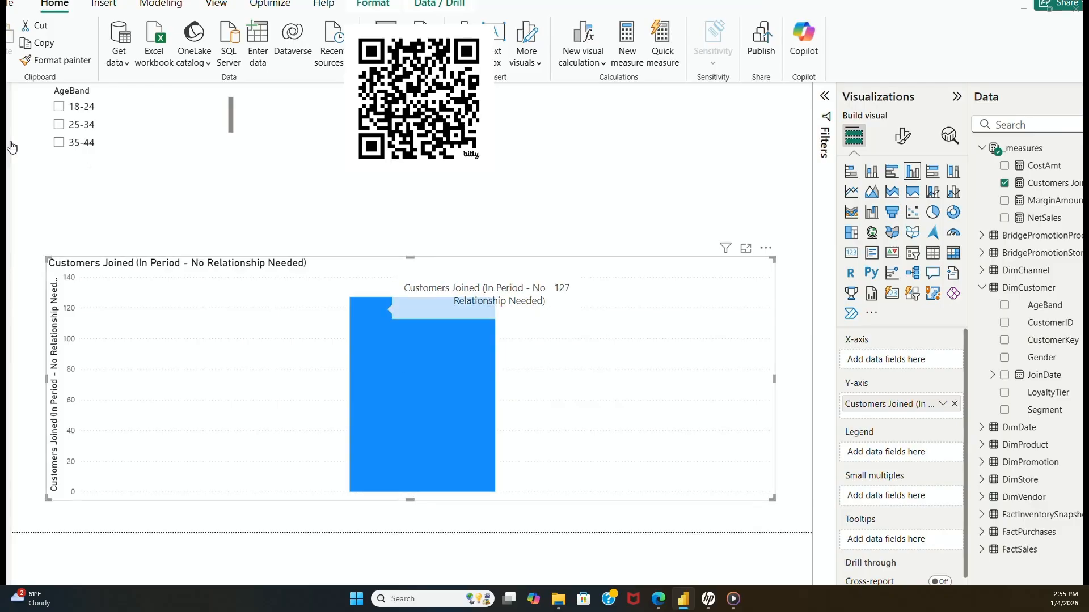
click(59, 142)
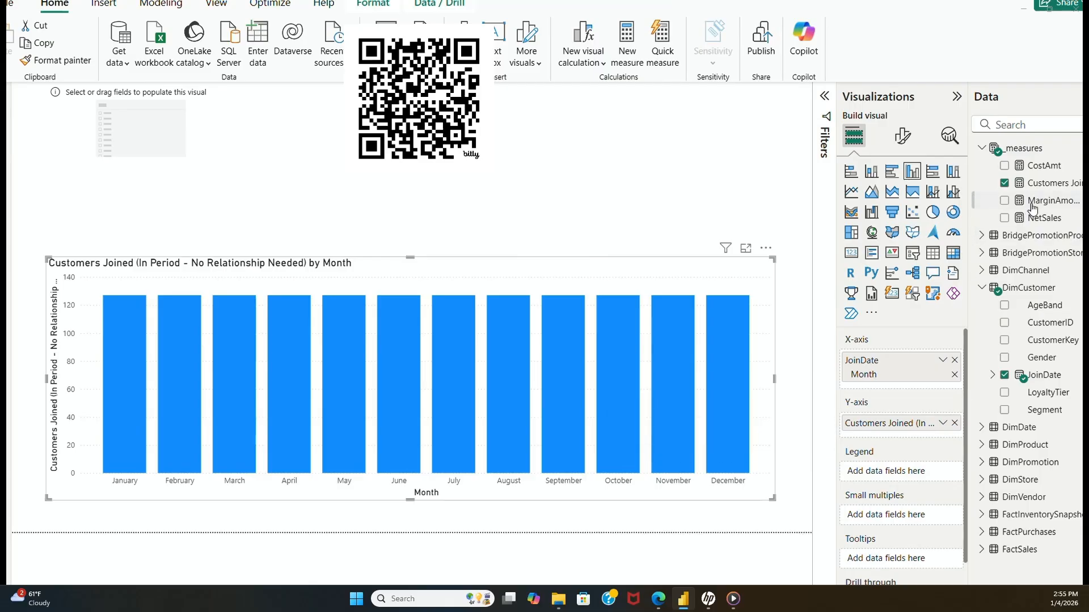
Replace the customers-joined measure on the monthly chart's Y-axis with a count of AgeBand
drag(1032, 309, 907, 429)
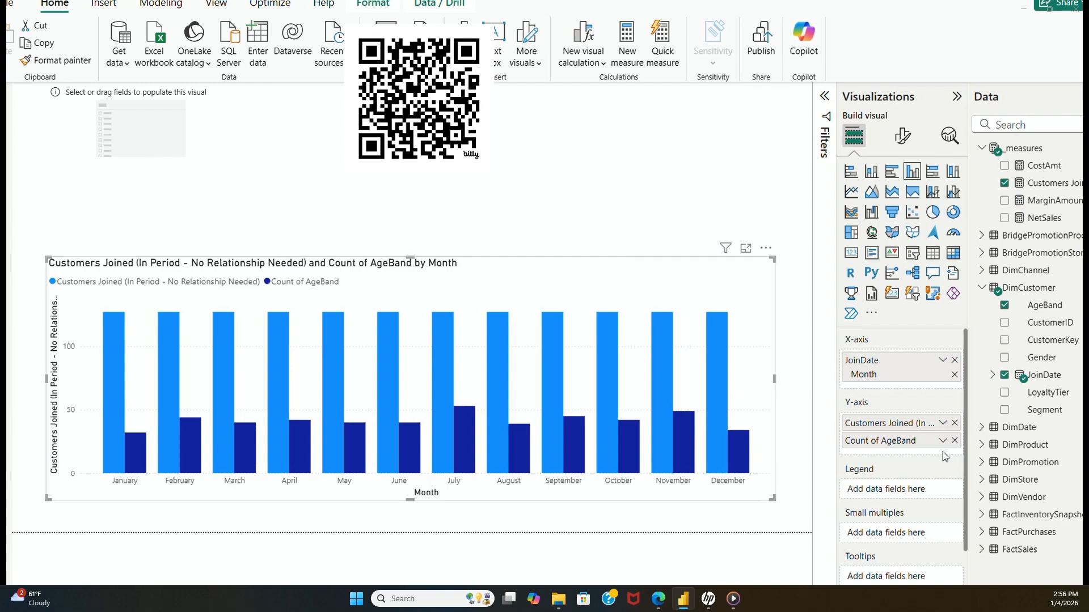
click(955, 424)
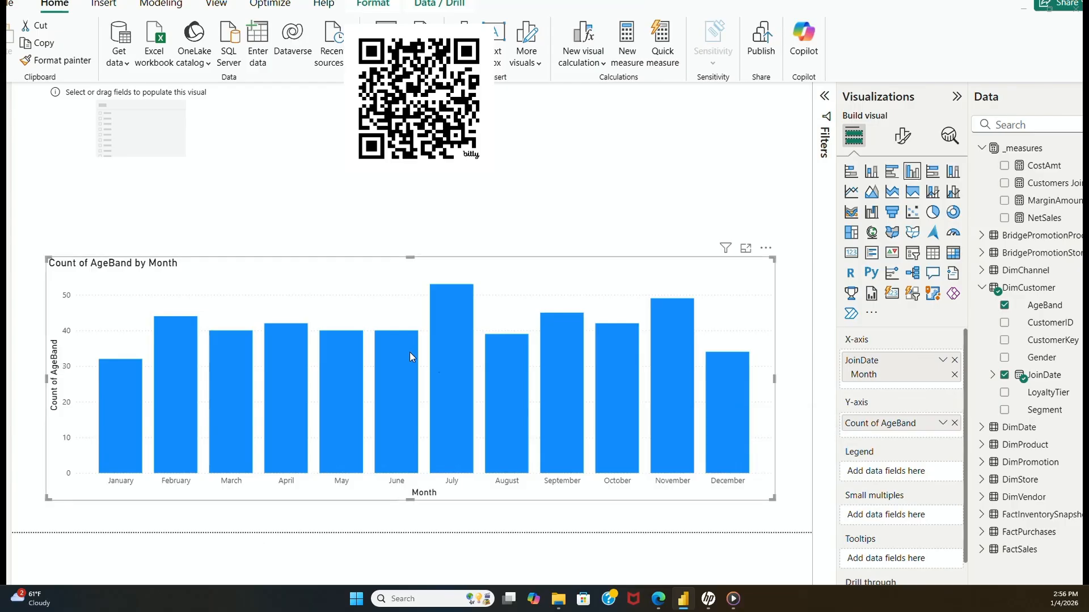
click(171, 162)
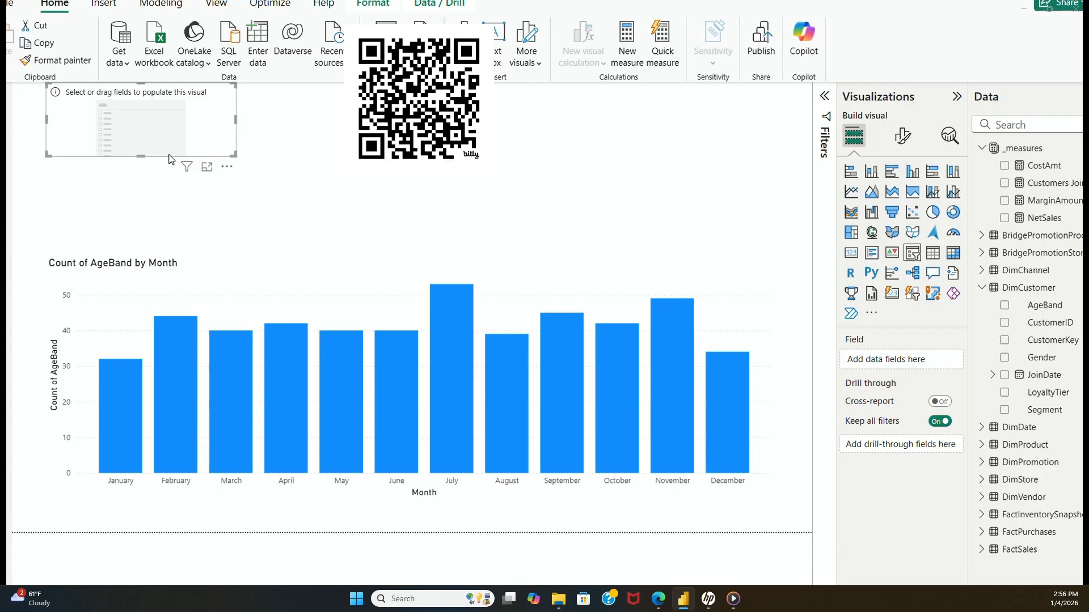
click(267, 172)
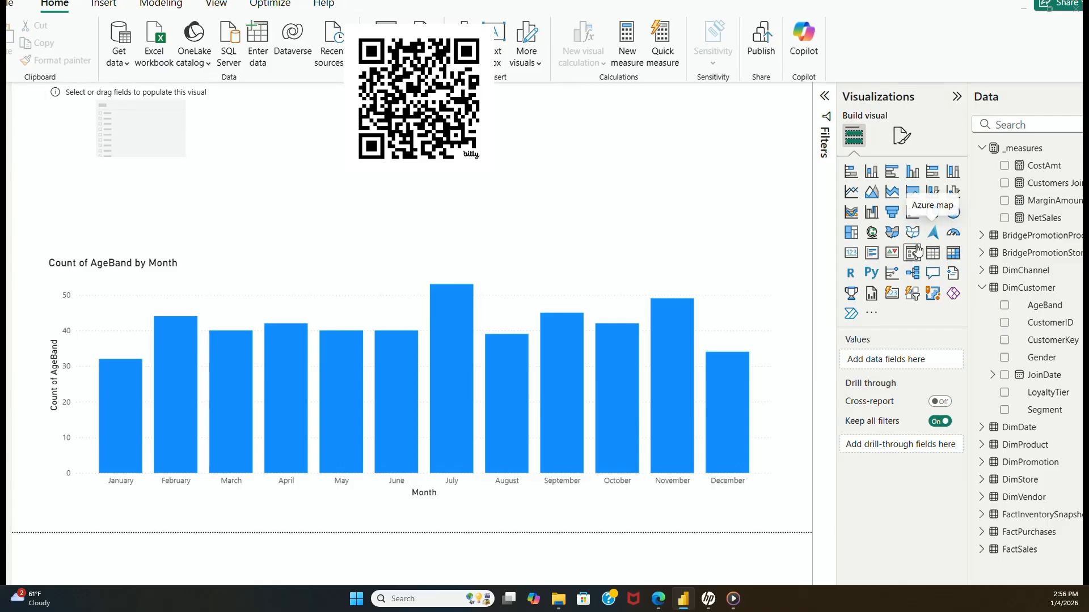
Test the "Customers Joined (In Period - No Relationship Needed)" measure in a temporary card against the chart's April column, and remove the card
click(852, 253)
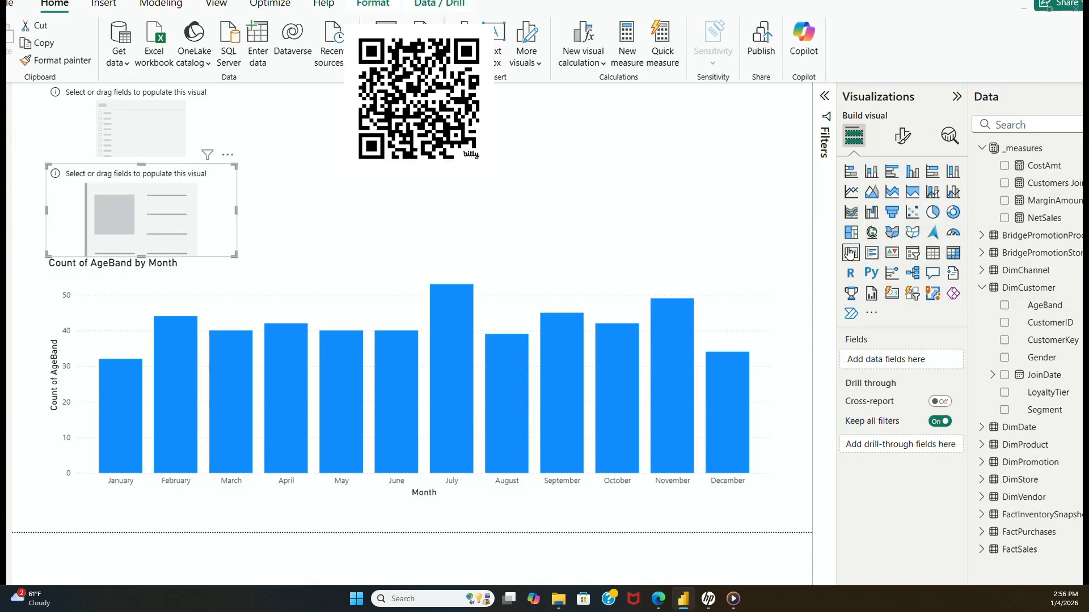
drag(219, 183, 537, 170)
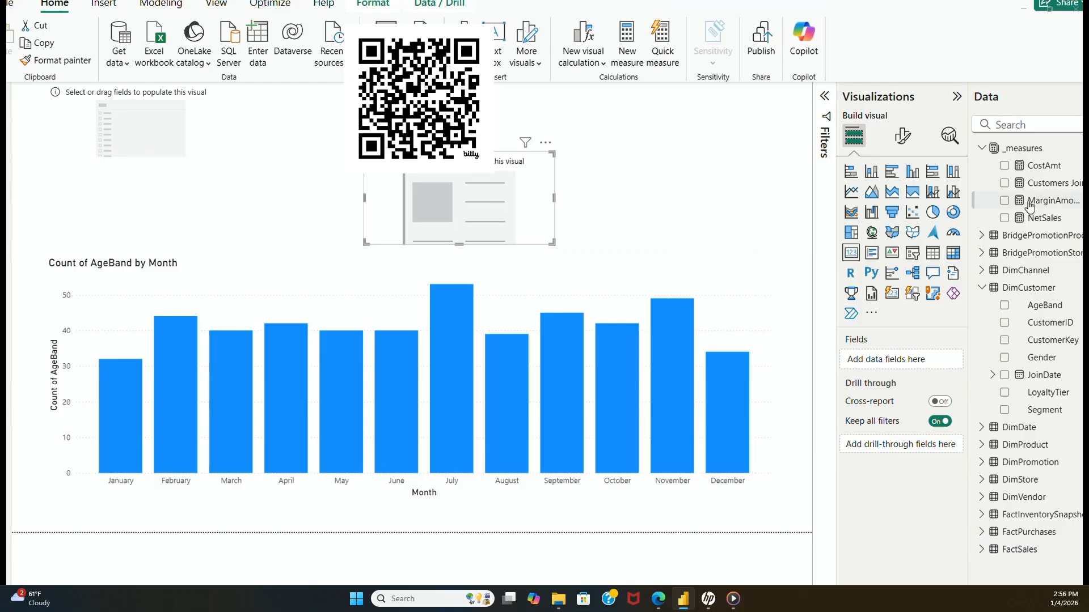
drag(1048, 193, 527, 190)
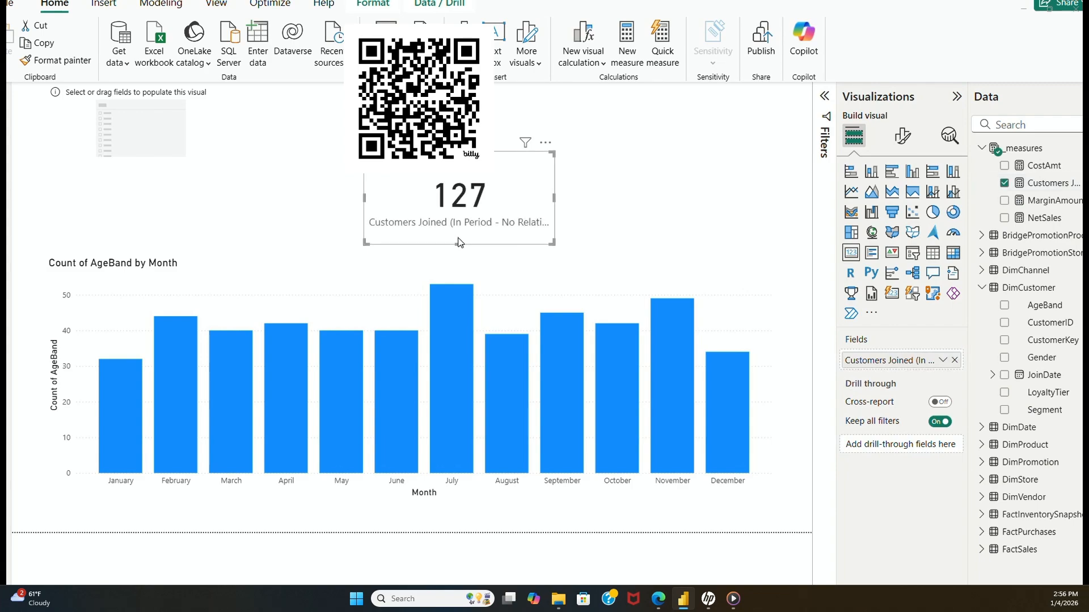
click(287, 357)
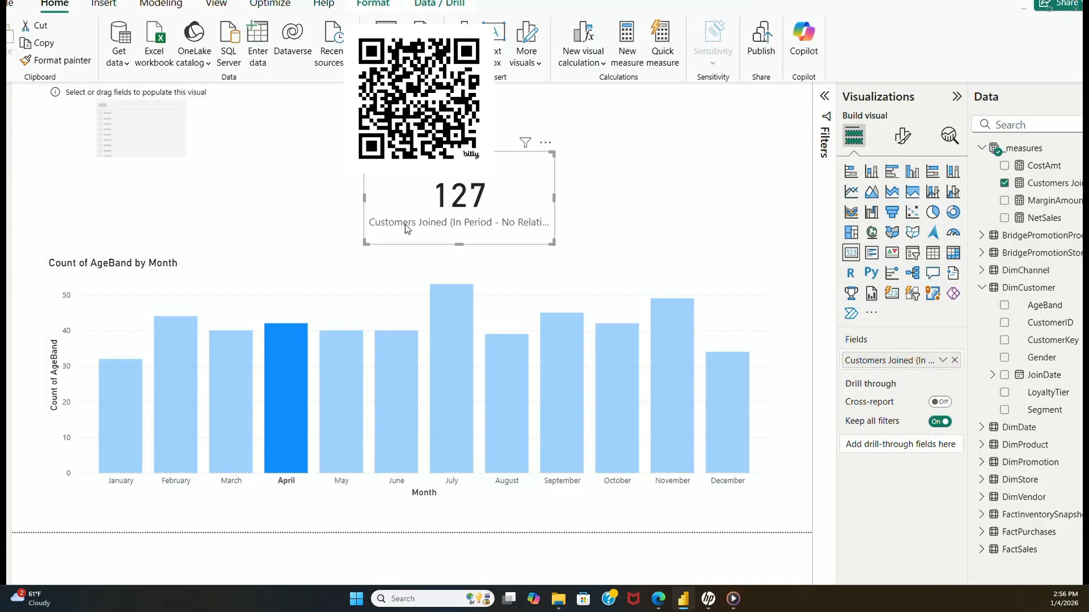
click(545, 143)
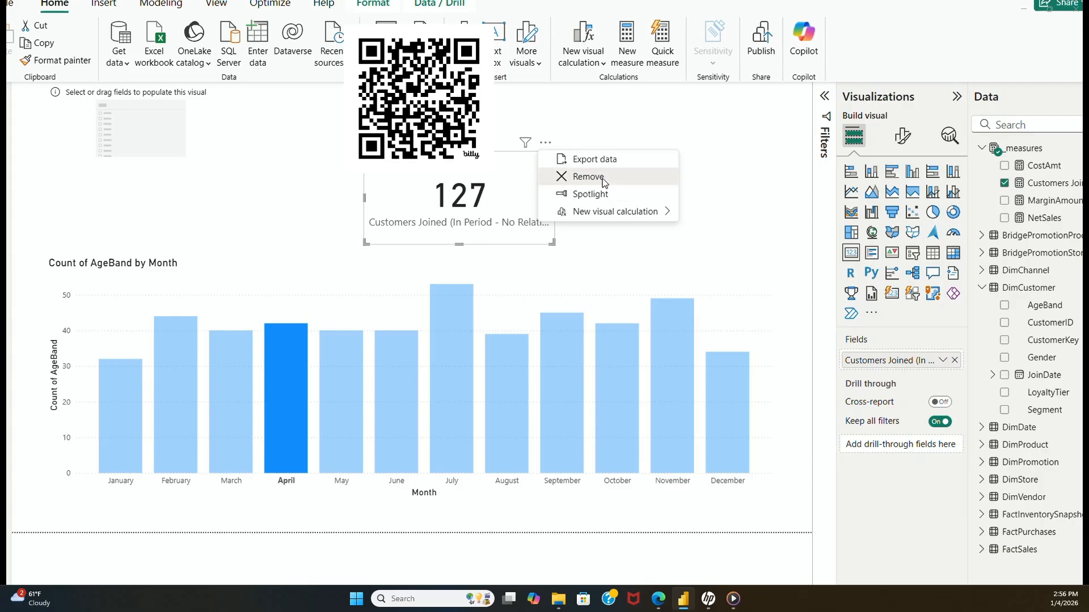
click(601, 178)
Fill the empty slicer with AgeBand and filter the monthly chart by different age bands, leaving 35-44 selected
click(165, 158)
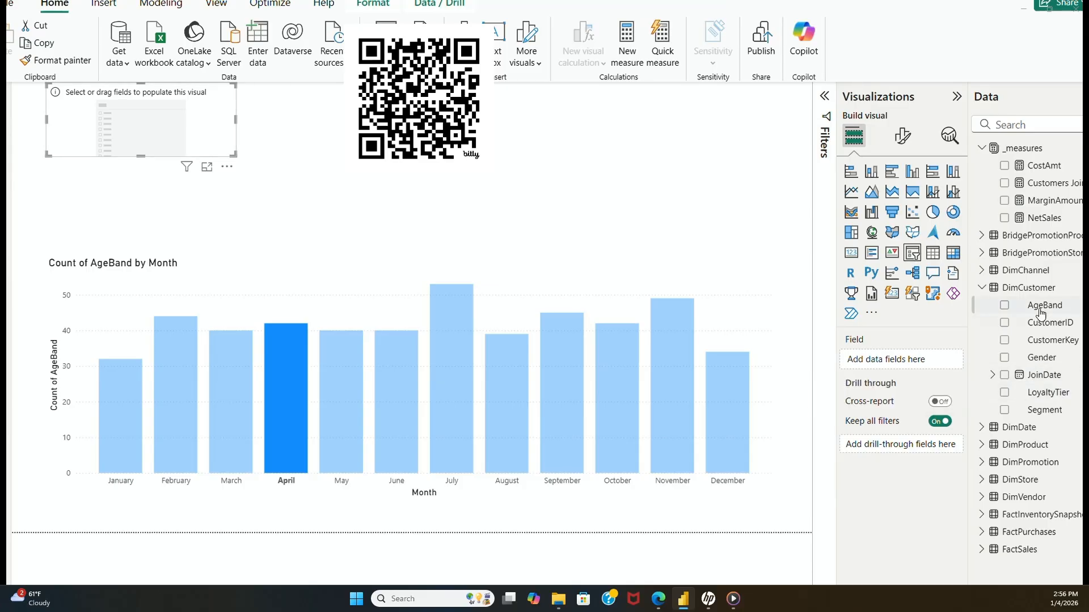
drag(1040, 312, 179, 134)
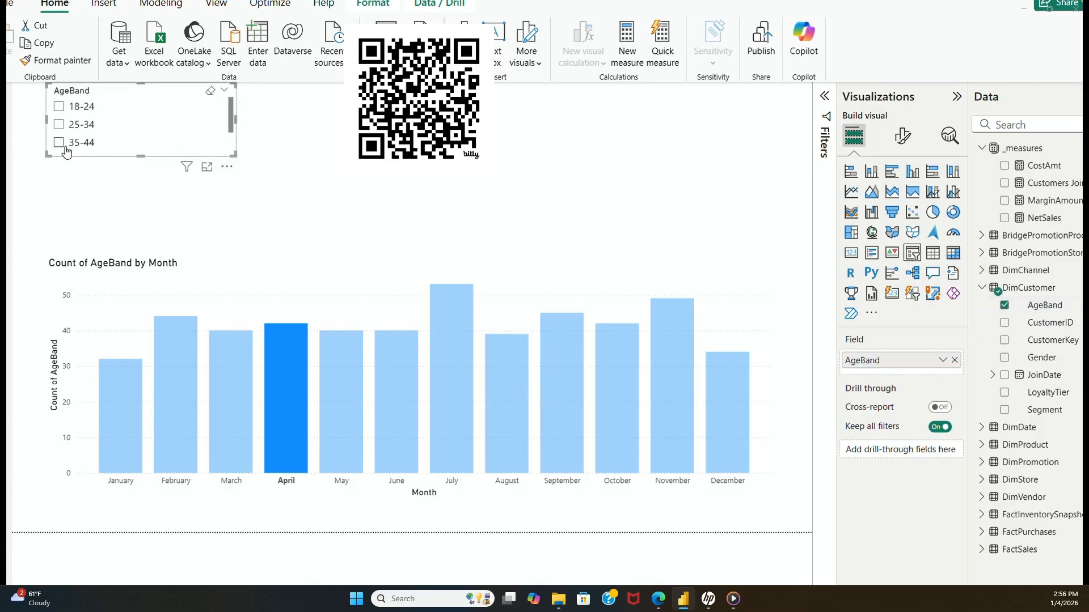
click(59, 124)
click(60, 143)
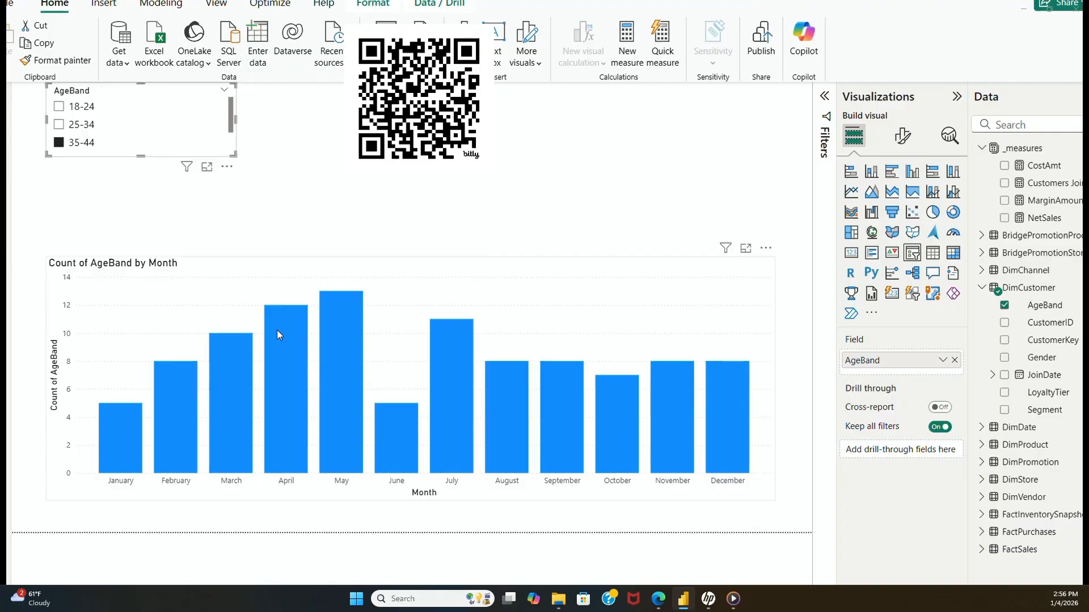
click(58, 106)
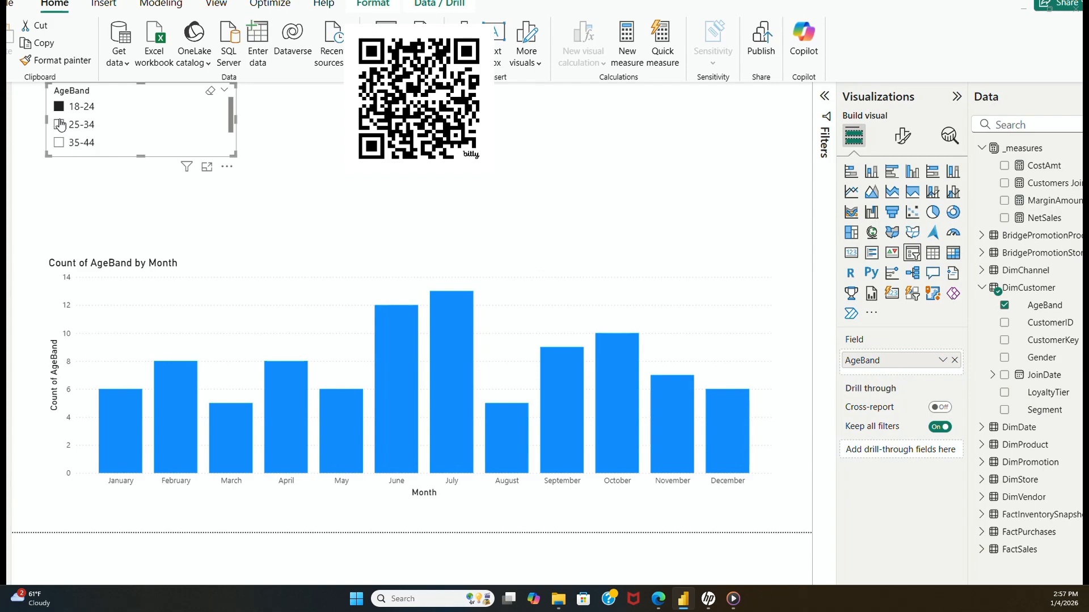
click(60, 125)
click(58, 142)
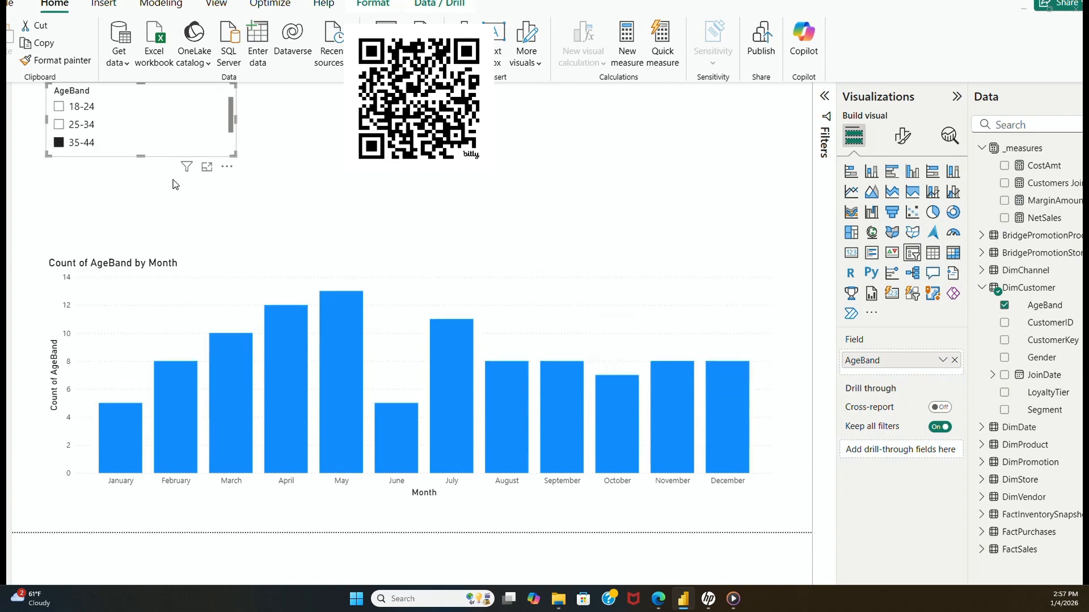
click(328, 204)
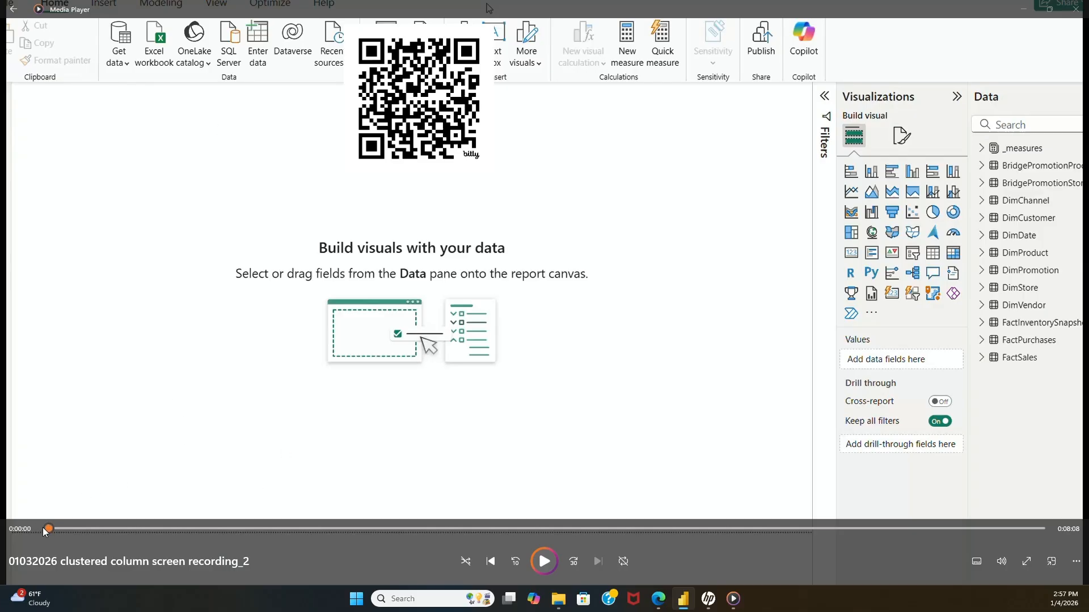
drag(45, 529, 1020, 528)
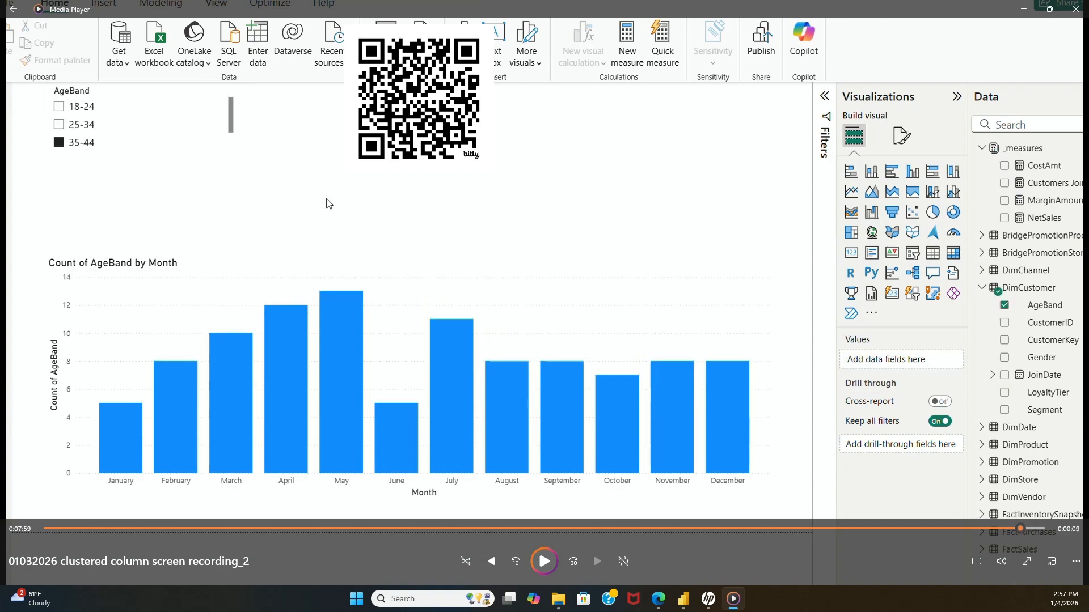